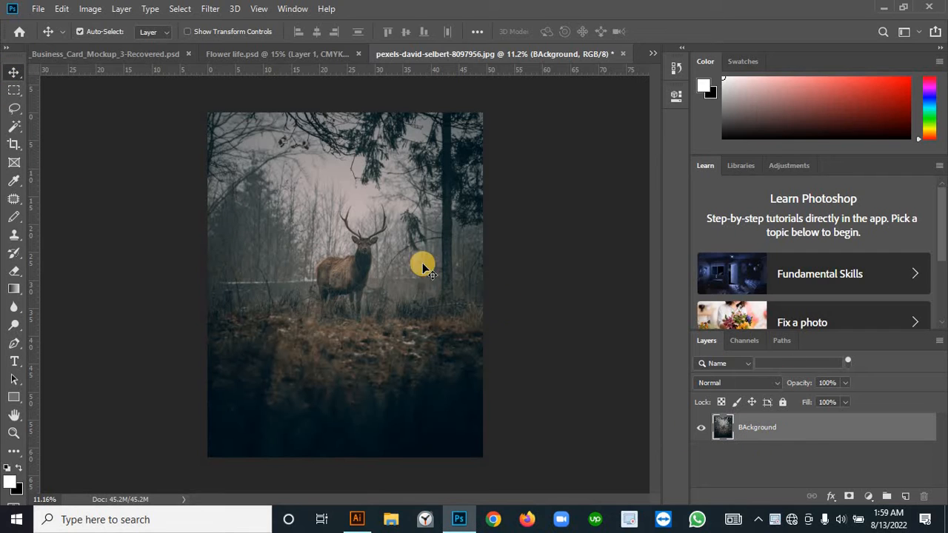
Step: Load Path 1 around the deer's antlers as a selection and copy the antlers from BAckground to a new layer
{"action": "left_click", "coordinate": [779, 340]}
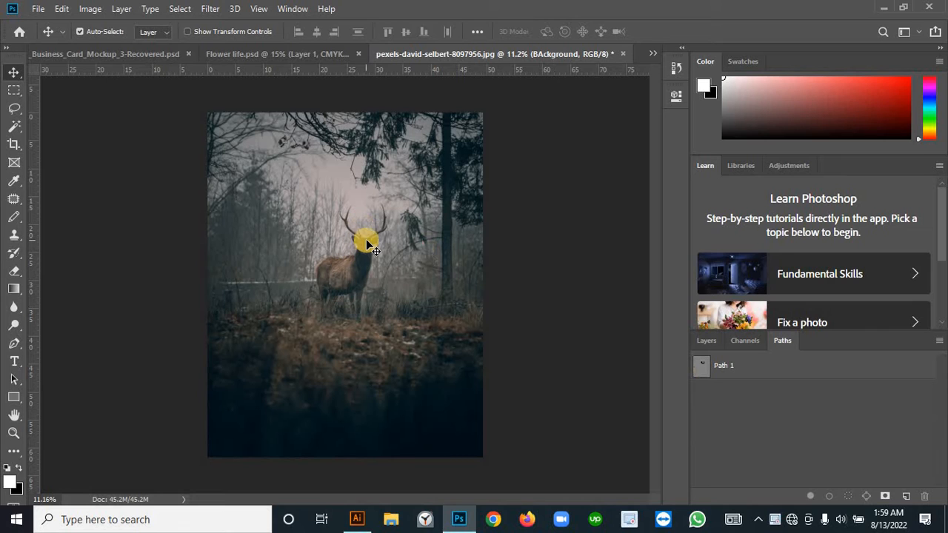
{"action": "left_click", "coordinate": [728, 359]}
{"action": "key", "text": "p"}
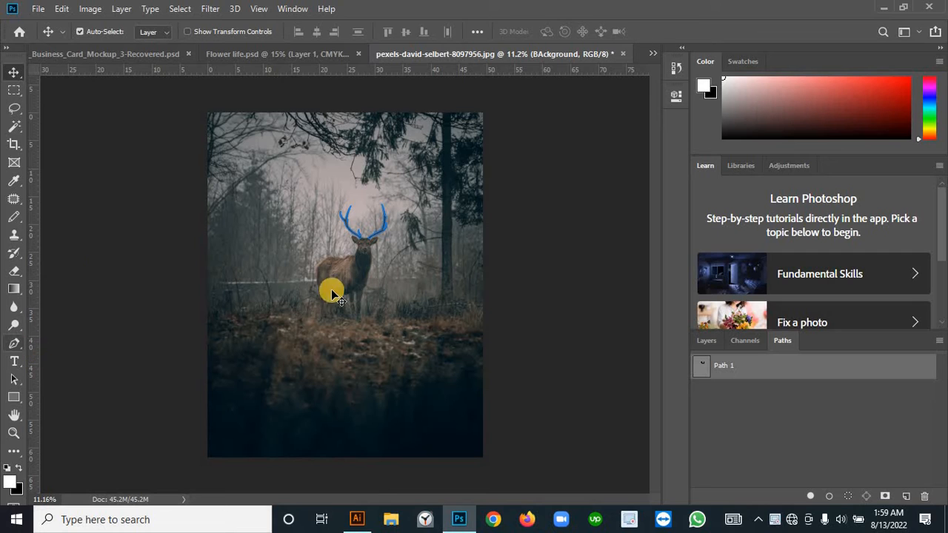
{"action": "key", "text": "ctrl"}
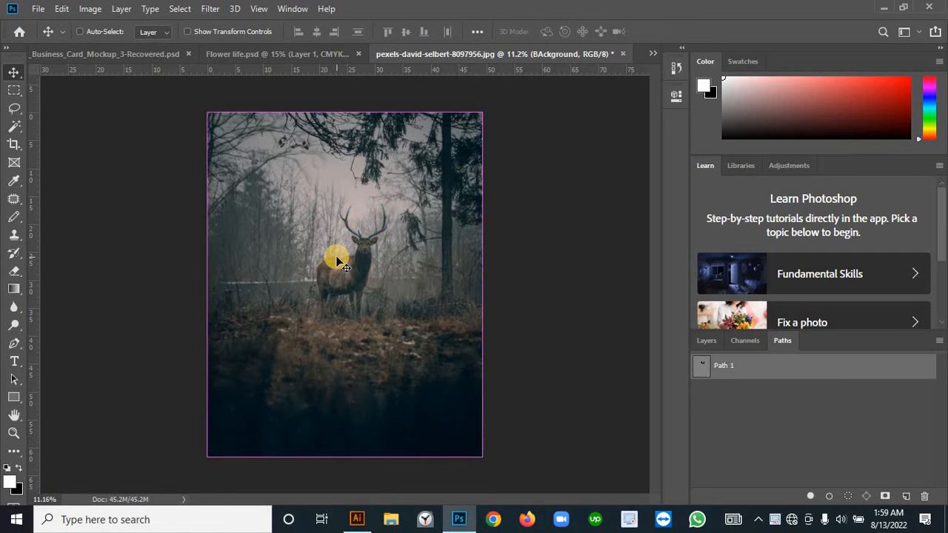
{"action": "key", "text": "ctrl+Return"}
{"action": "left_click", "coordinate": [706, 342]}
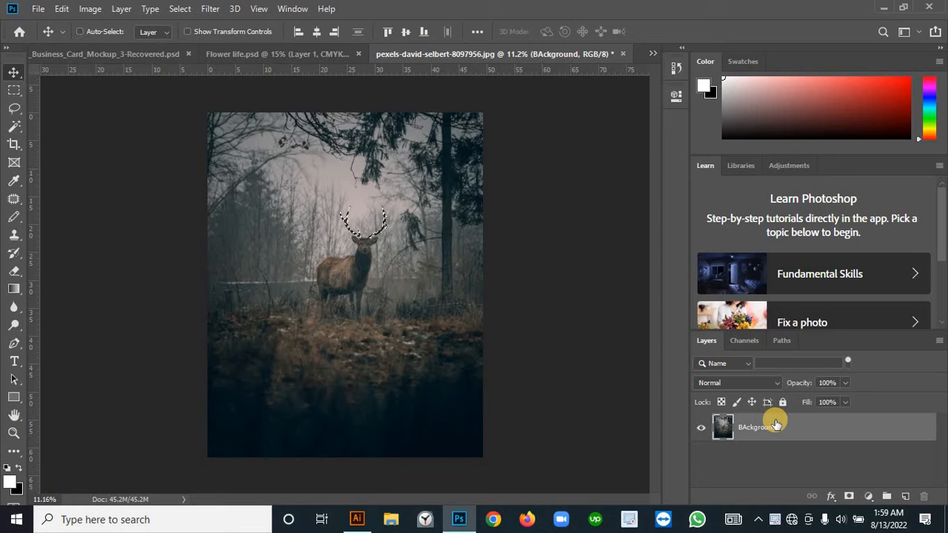
{"action": "key", "text": "ctrl+j"}
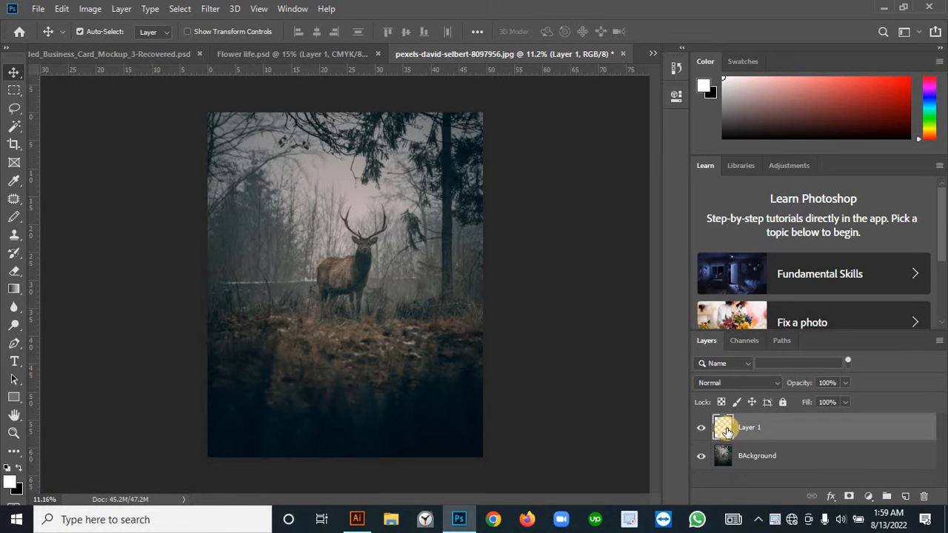
Step: Add a Color Lookup adjustment directly above the BAckground layer using the Moonlight.3DL 3D LUT
{"action": "left_click", "coordinate": [750, 465]}
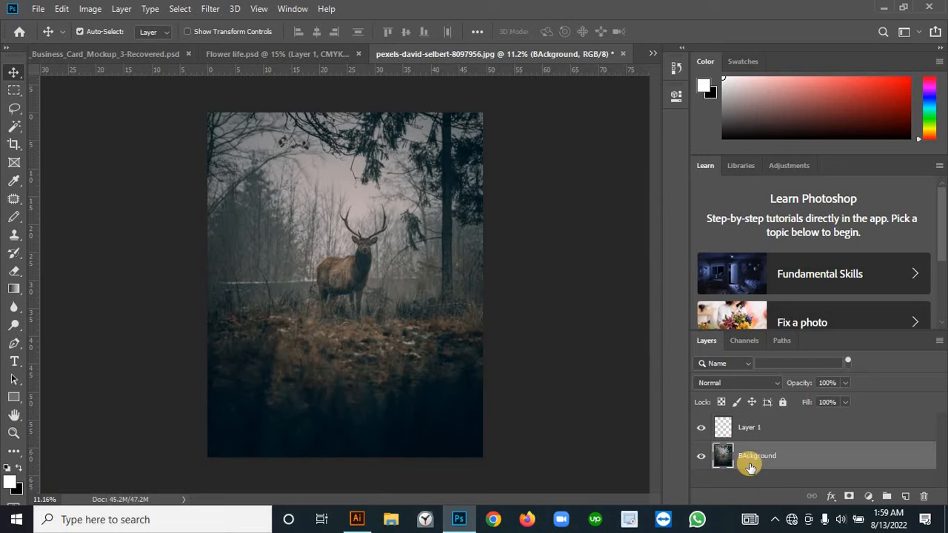
{"action": "left_click", "coordinate": [872, 497]}
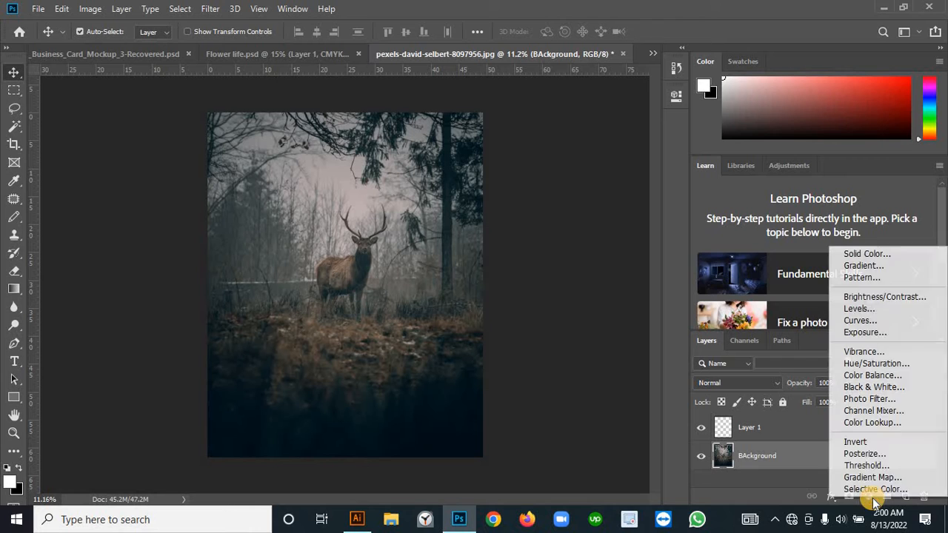
{"action": "left_click", "coordinate": [874, 423]}
{"action": "left_click", "coordinate": [625, 137]}
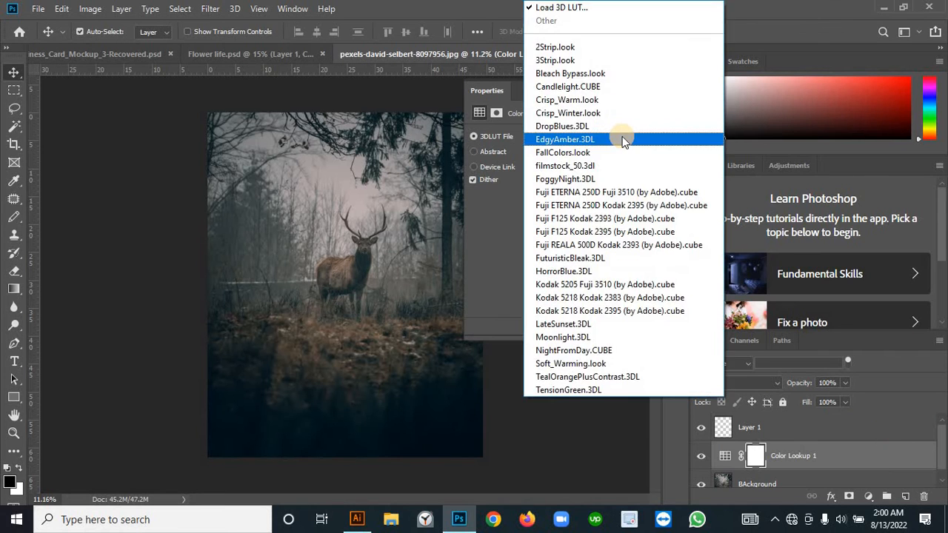
{"action": "left_click", "coordinate": [473, 237]}
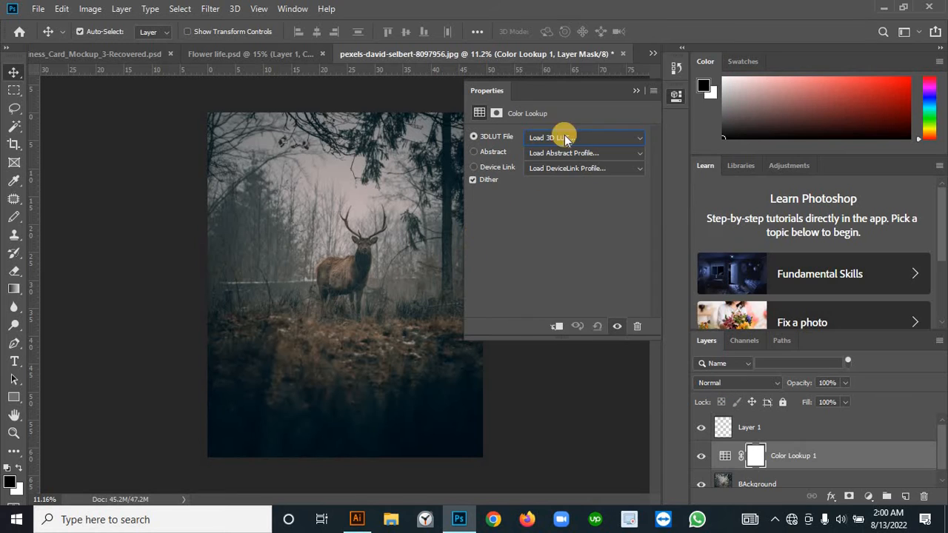
{"action": "left_click", "coordinate": [635, 140]}
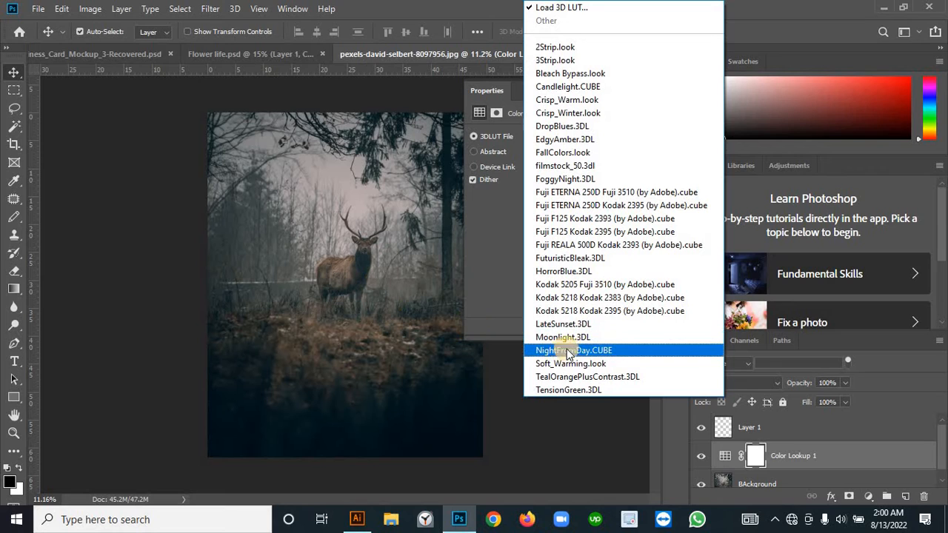
{"action": "left_click", "coordinate": [605, 337]}
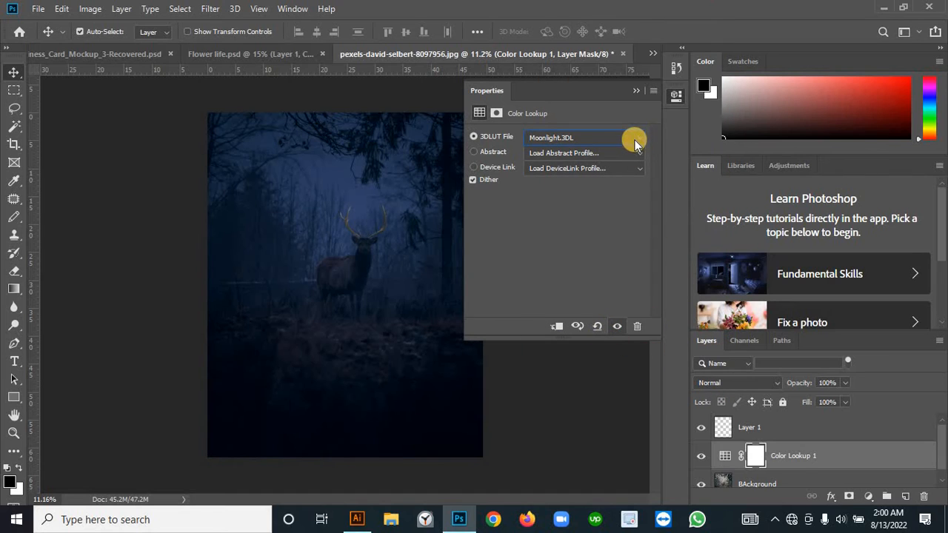
{"action": "left_click", "coordinate": [637, 91]}
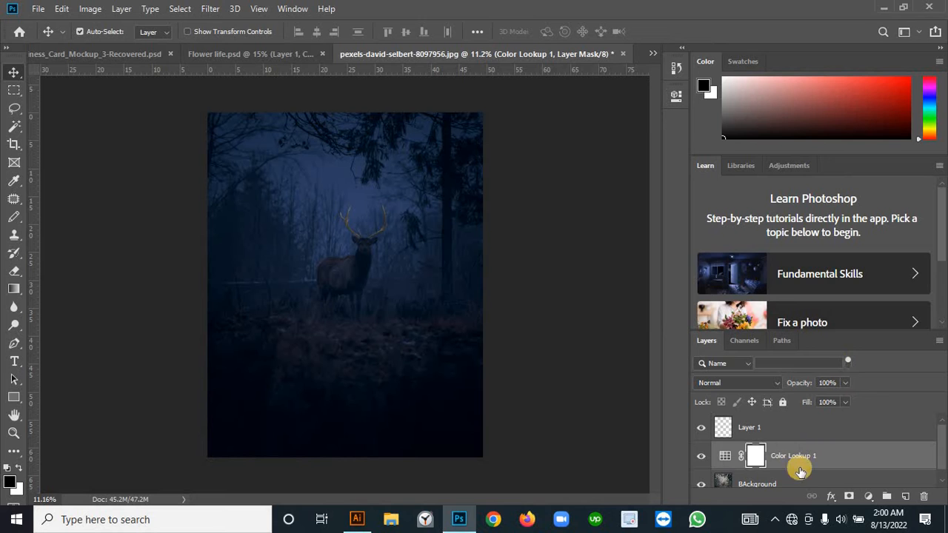
Step: Check the antler cutout with BAckground briefly hidden, and convert the antler layer to a smart object
{"action": "left_click", "coordinate": [710, 428]}
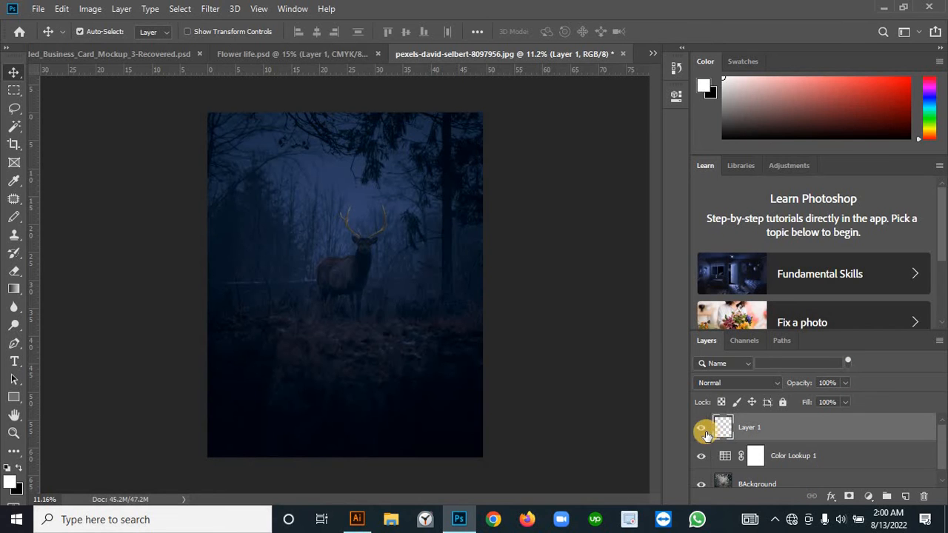
{"action": "left_click", "coordinate": [700, 484]}
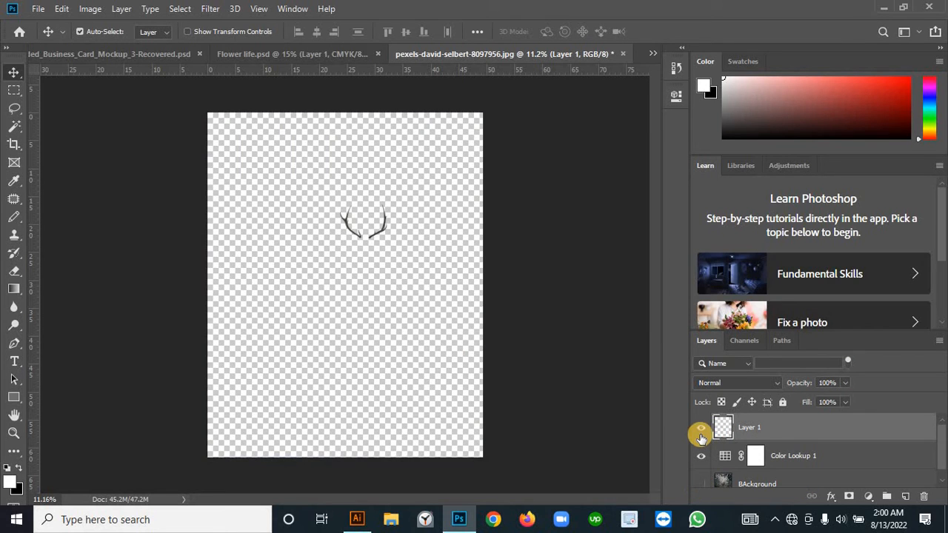
{"action": "left_click", "coordinate": [700, 485]}
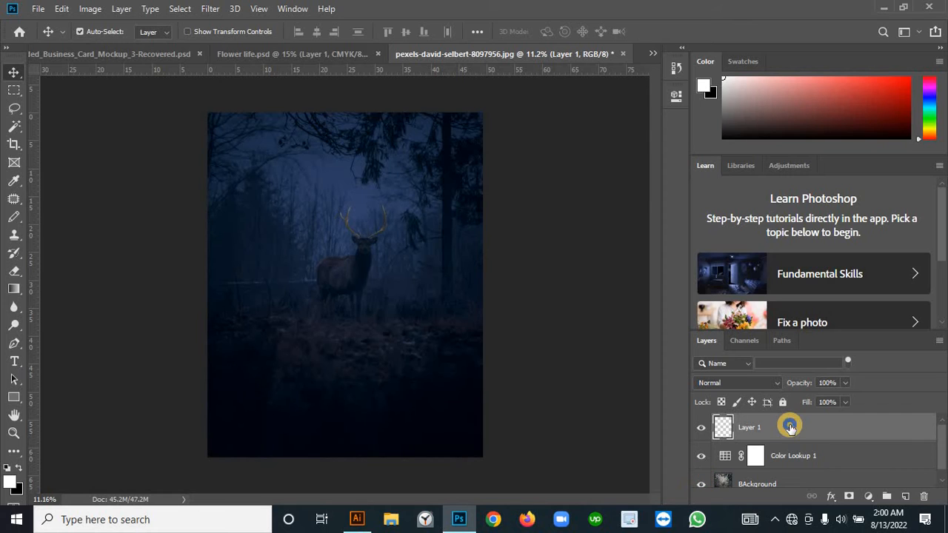
{"action": "right_click", "coordinate": [791, 428]}
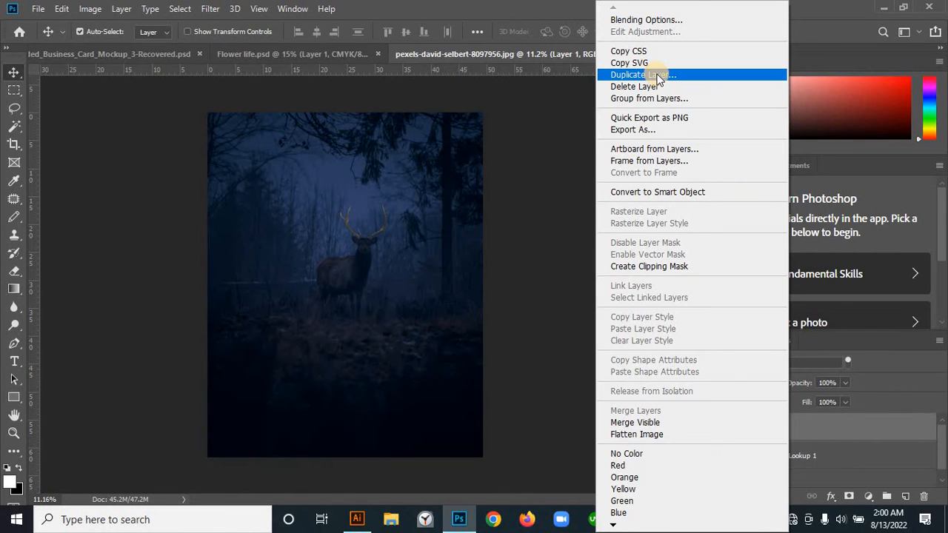
{"action": "left_click", "coordinate": [665, 193]}
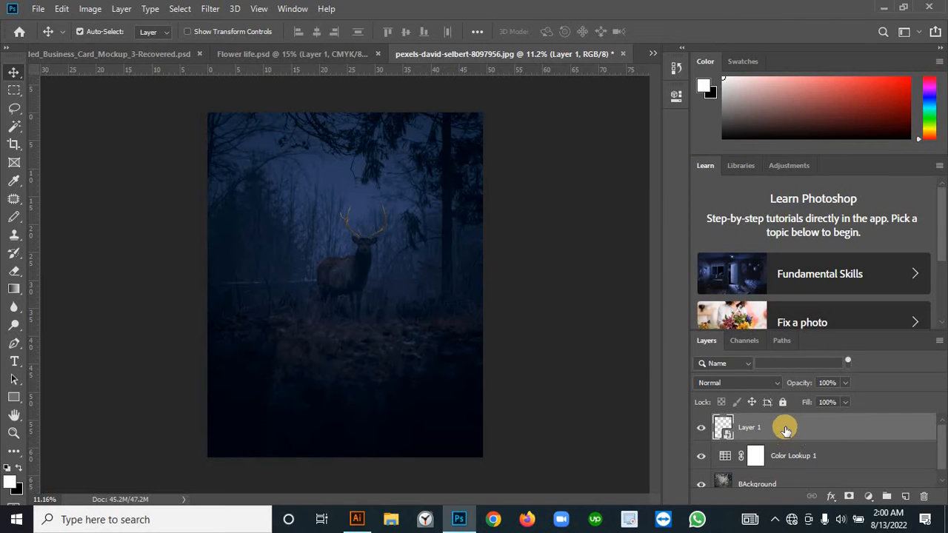
Step: Duplicate the antler smart object and set the copy's blend mode to Linear Dodge (Add)
{"action": "left_click_drag", "start_coordinate": [814, 428], "coordinate": [905, 496]}
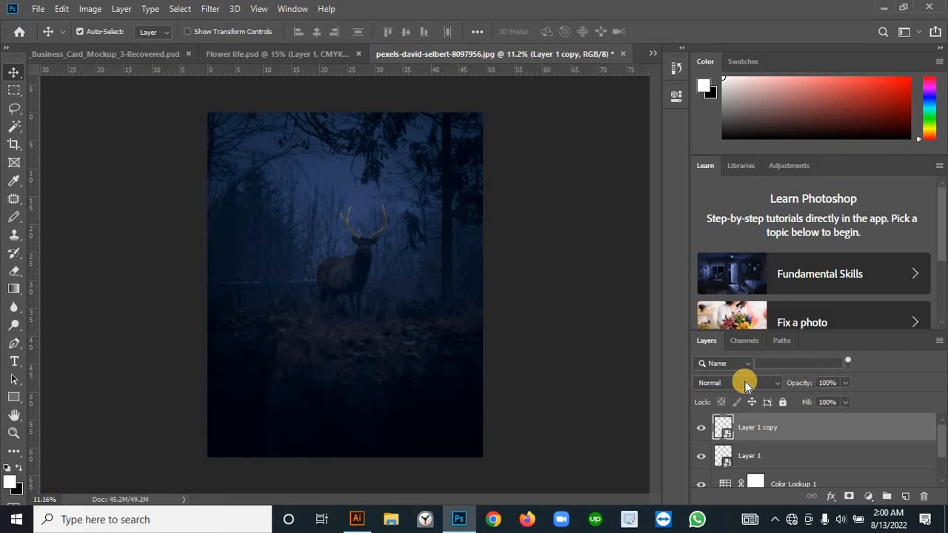
{"action": "left_click", "coordinate": [756, 382]}
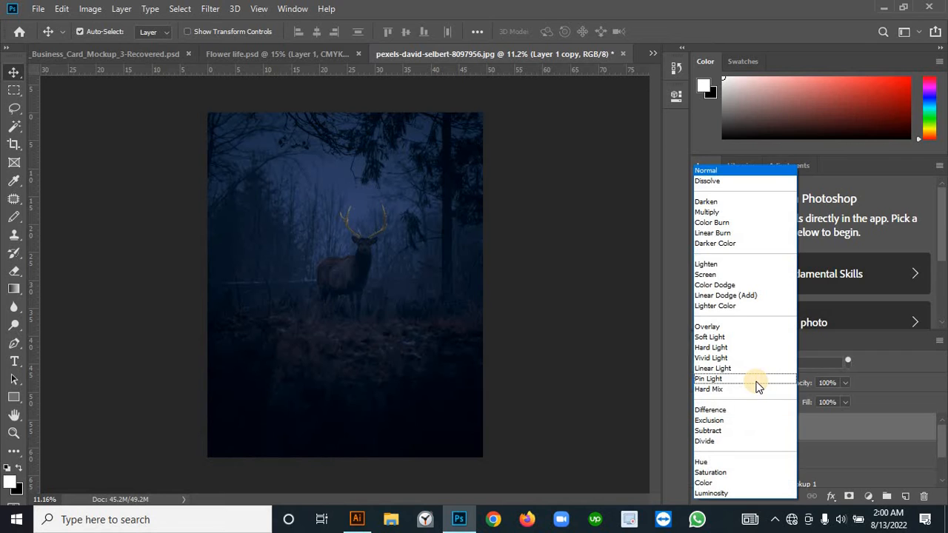
{"action": "left_click", "coordinate": [747, 300]}
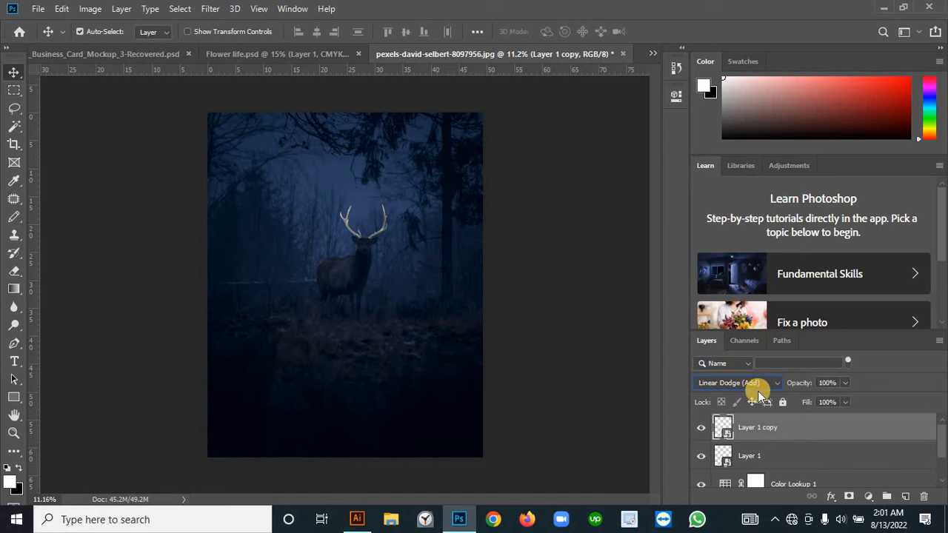
Step: Apply a Gaussian Blur with a 5-pixel radius to the Linear Dodge antler copy
{"action": "left_click", "coordinate": [211, 9]}
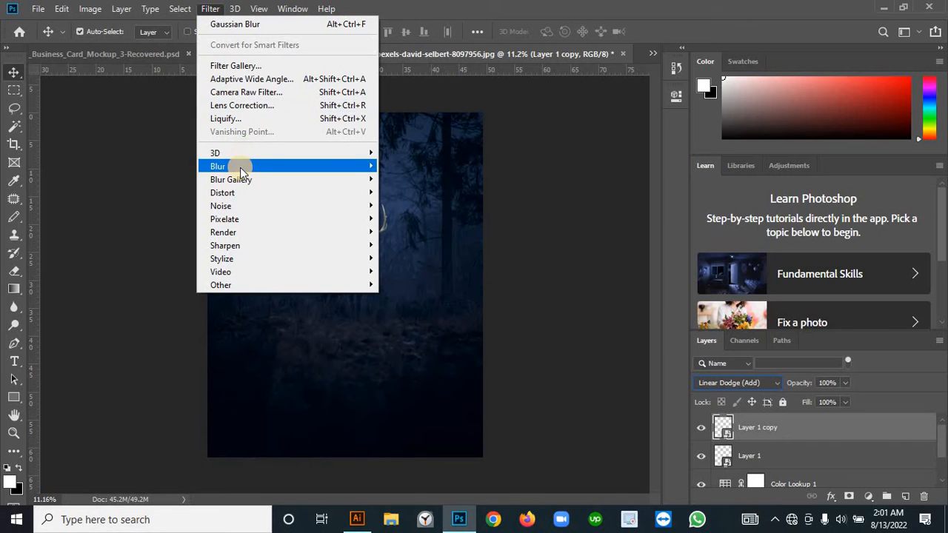
{"action": "mouse_move", "coordinate": [241, 167]}
{"action": "left_click", "coordinate": [415, 218]}
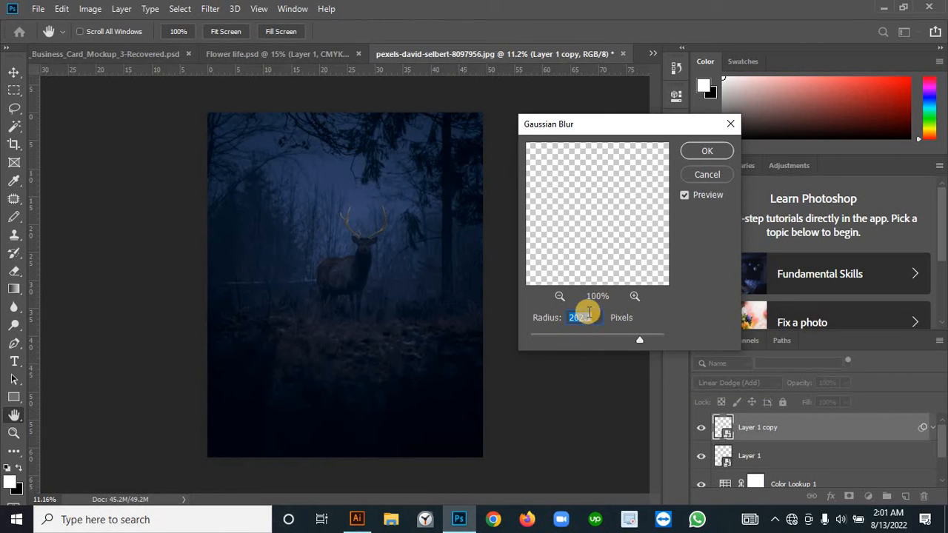
{"action": "type", "text": "5"}
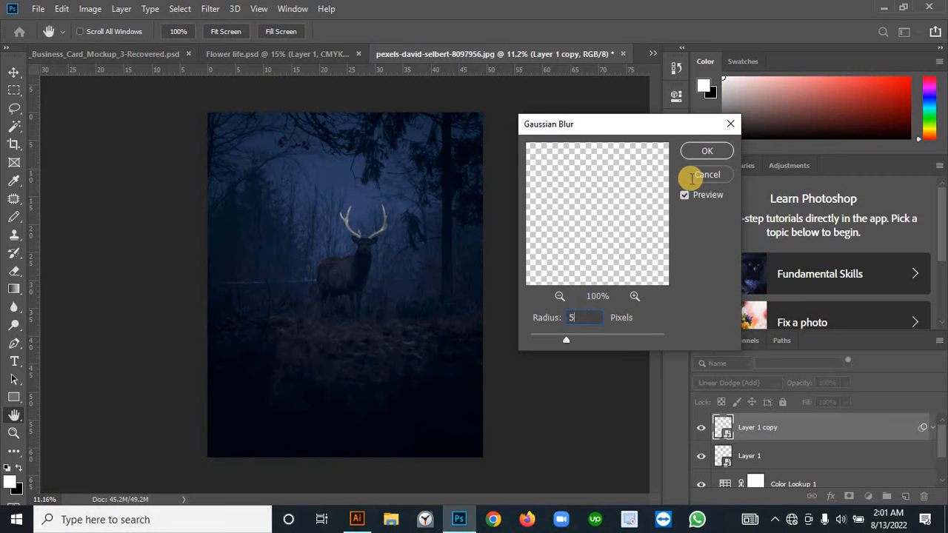
{"action": "left_click", "coordinate": [716, 153]}
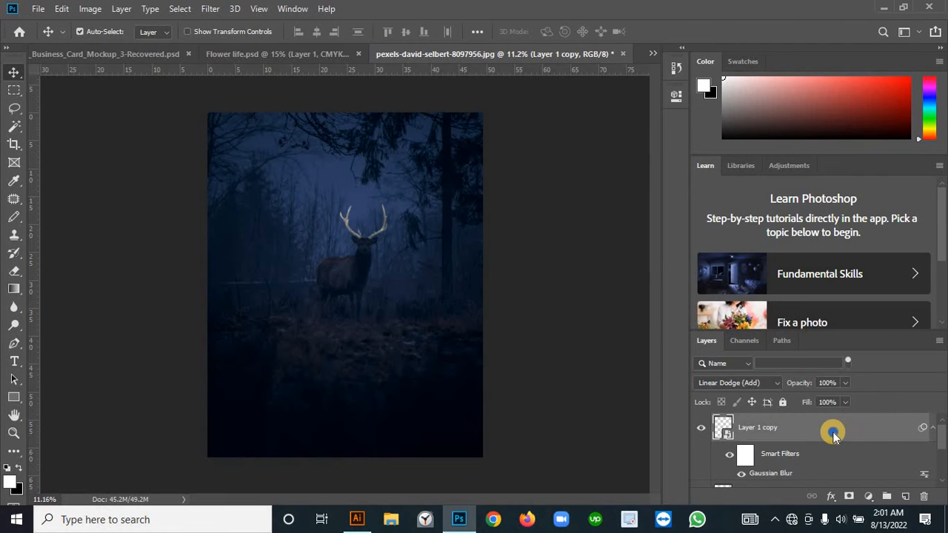
Step: Duplicate the blurred antler layer and apply another Gaussian Blur with a 9.2-pixel radius to the duplicate
{"action": "right_click", "coordinate": [833, 432]}
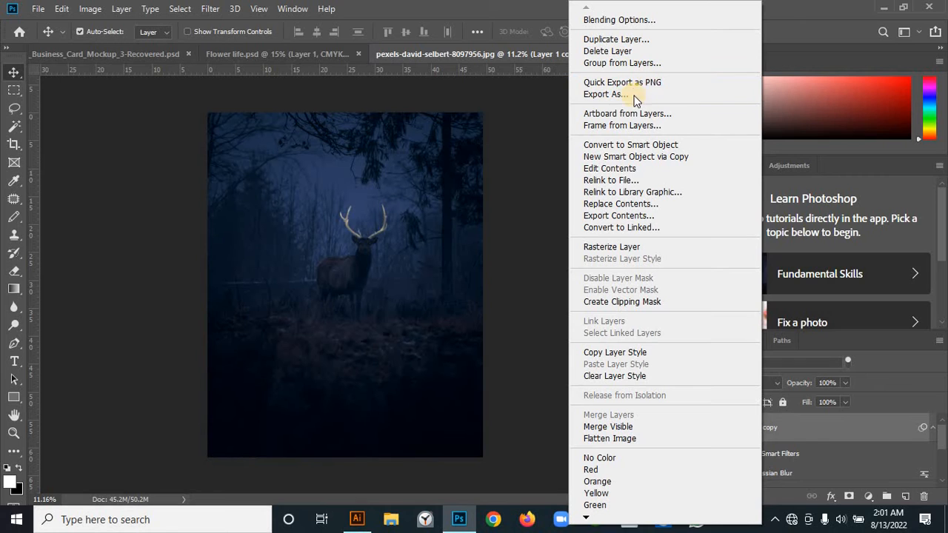
{"action": "left_click", "coordinate": [638, 42]}
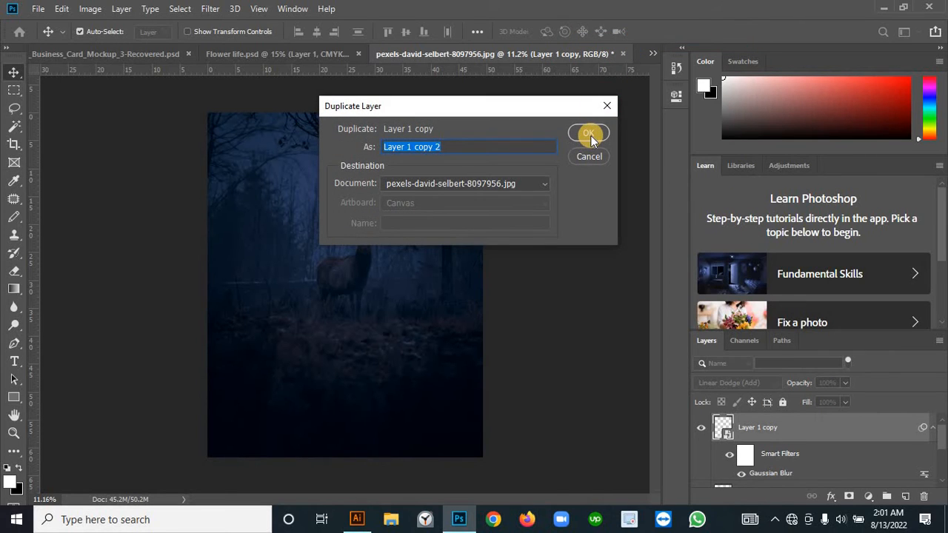
{"action": "left_click", "coordinate": [593, 133]}
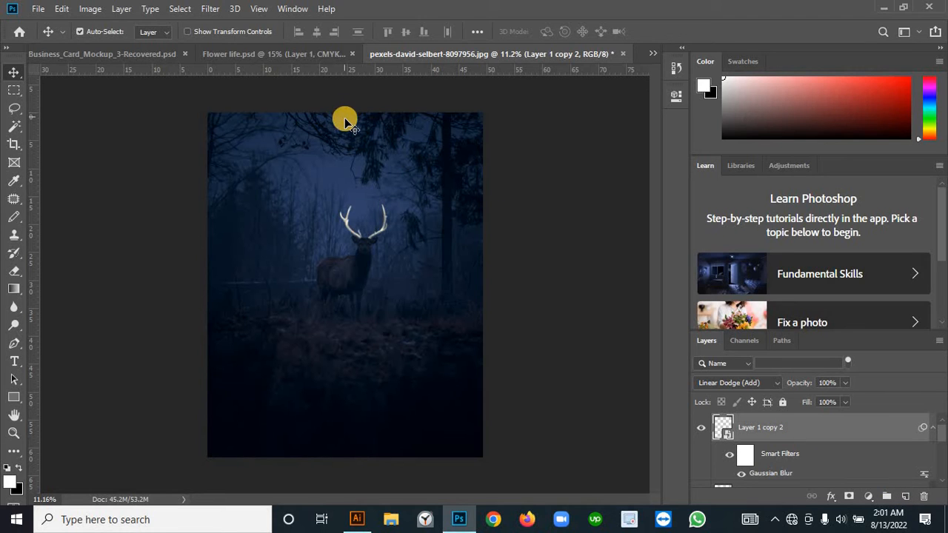
{"action": "left_click", "coordinate": [206, 8]}
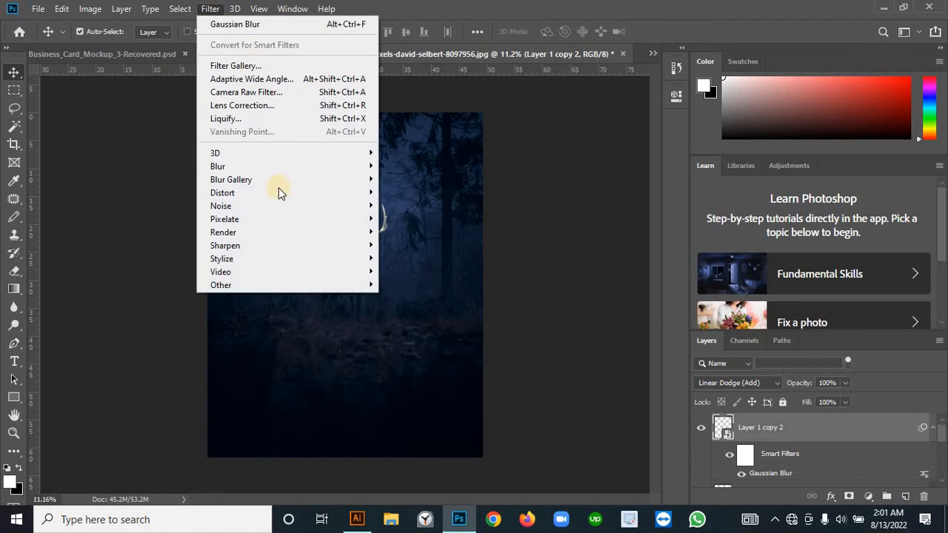
{"action": "mouse_move", "coordinate": [257, 166]}
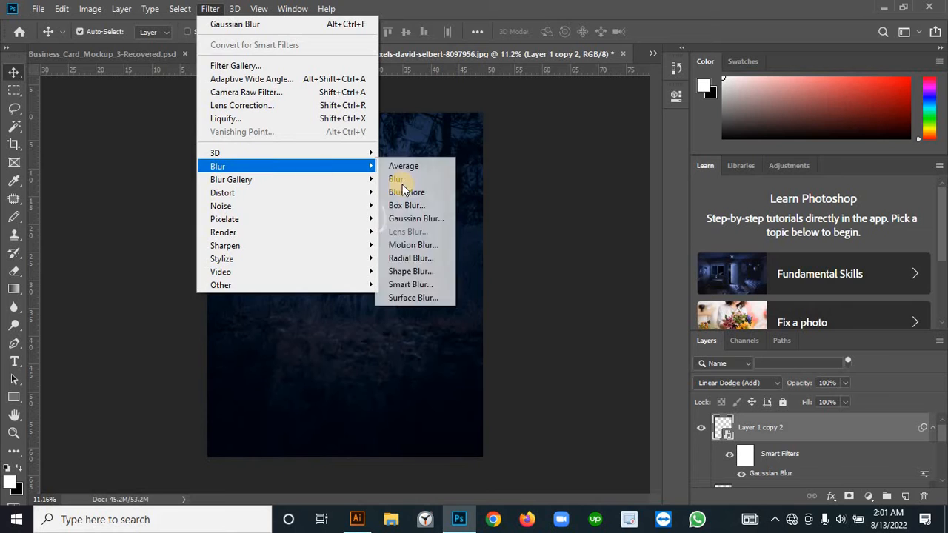
{"action": "left_click", "coordinate": [434, 216]}
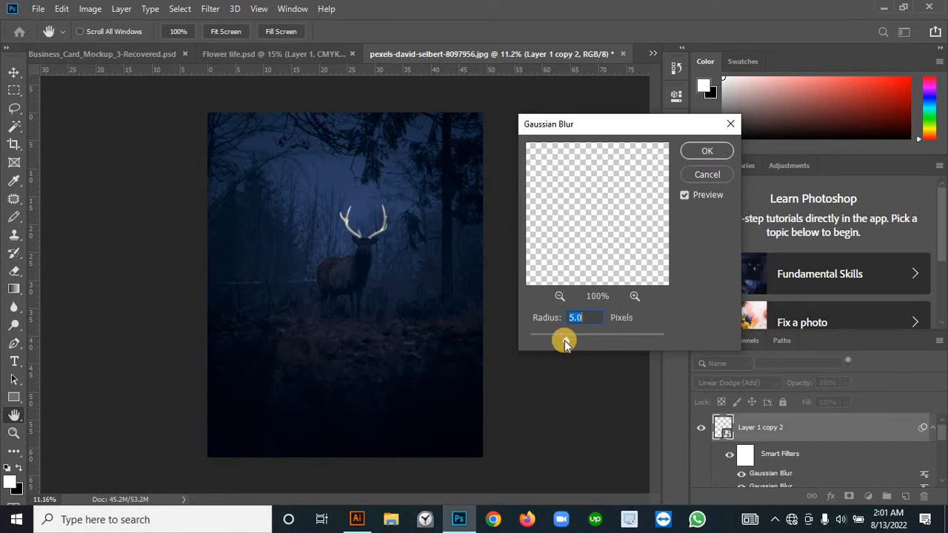
{"action": "left_click_drag", "start_coordinate": [565, 342], "coordinate": [582, 338]}
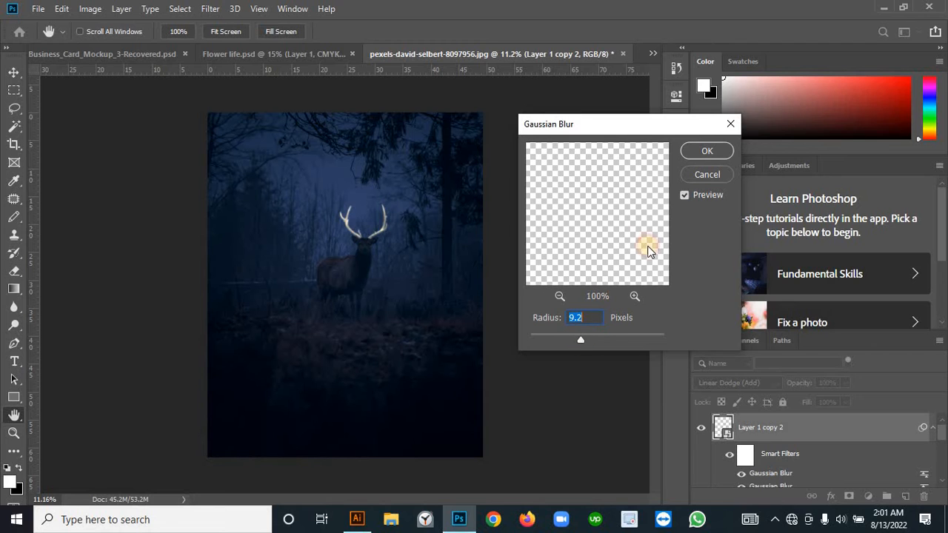
{"action": "left_click", "coordinate": [708, 152]}
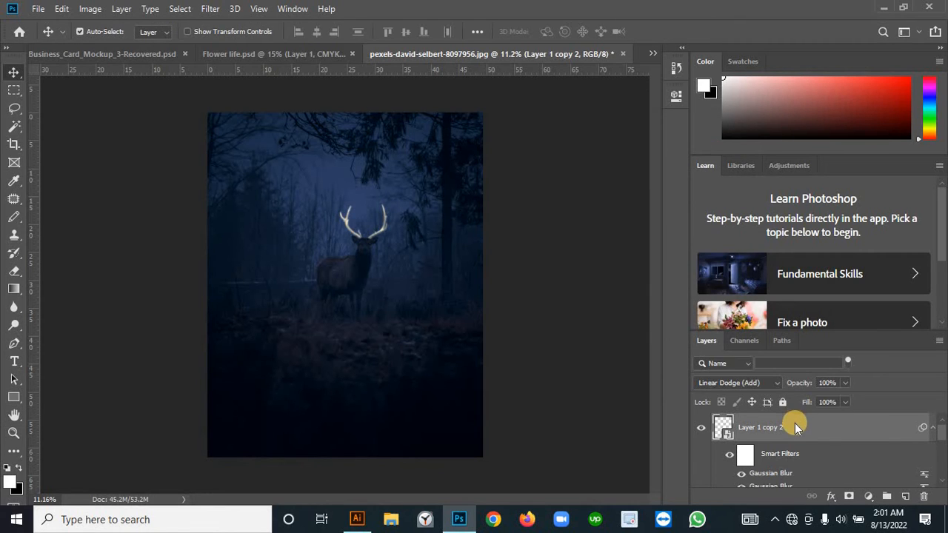
Step: Duplicate the topmost blurred antler layer and apply another Gaussian Blur with a 44.3-pixel radius to the duplicate
{"action": "right_click", "coordinate": [826, 426]}
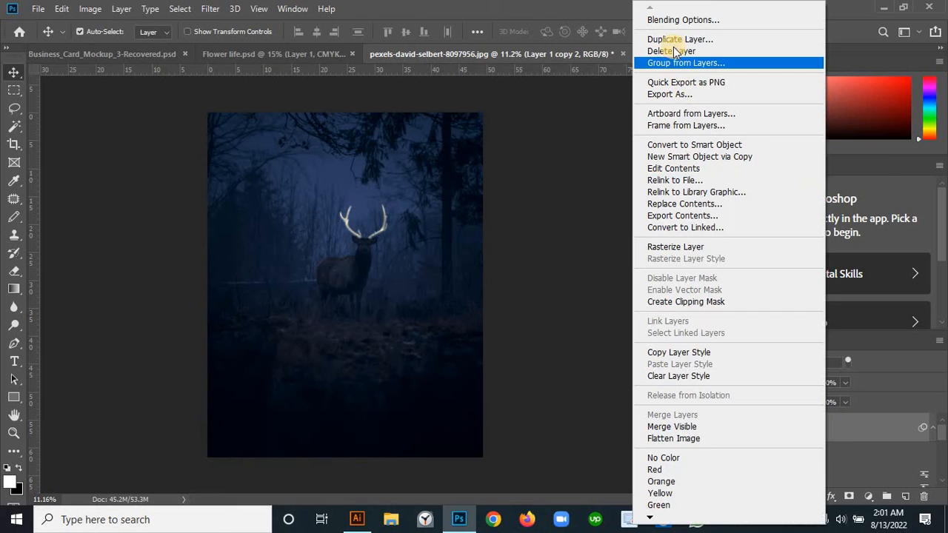
{"action": "left_click", "coordinate": [673, 41]}
{"action": "left_click", "coordinate": [585, 136]}
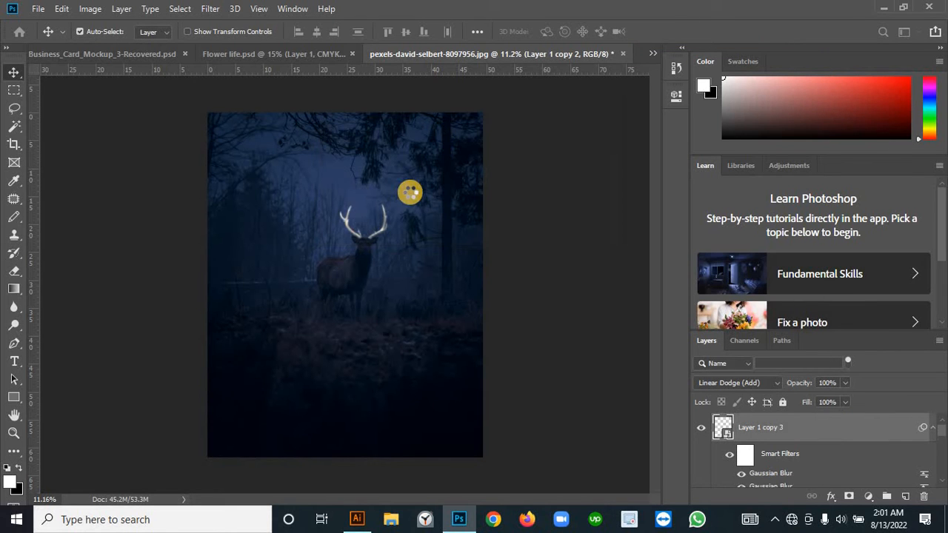
{"action": "left_click", "coordinate": [209, 9]}
{"action": "mouse_move", "coordinate": [281, 165]}
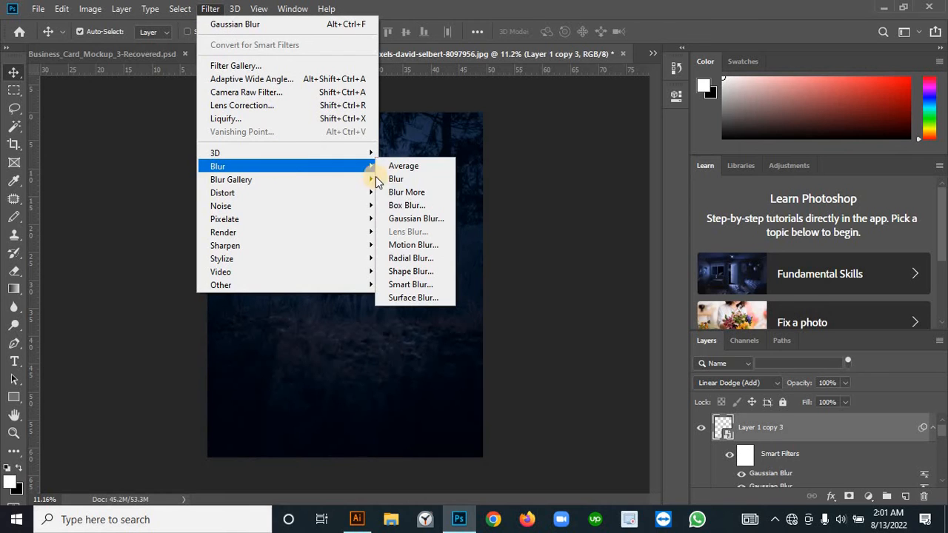
{"action": "left_click", "coordinate": [415, 219]}
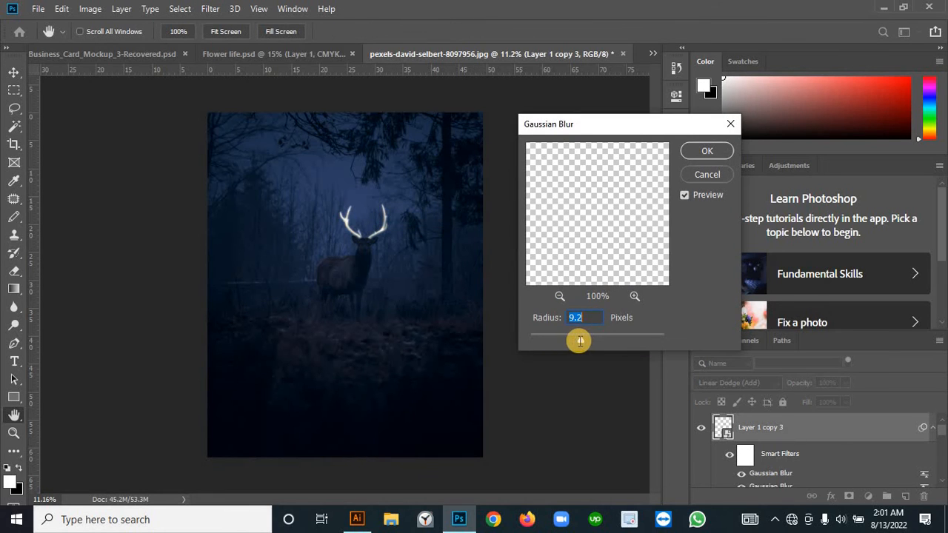
{"action": "left_click_drag", "start_coordinate": [581, 343], "coordinate": [601, 341]}
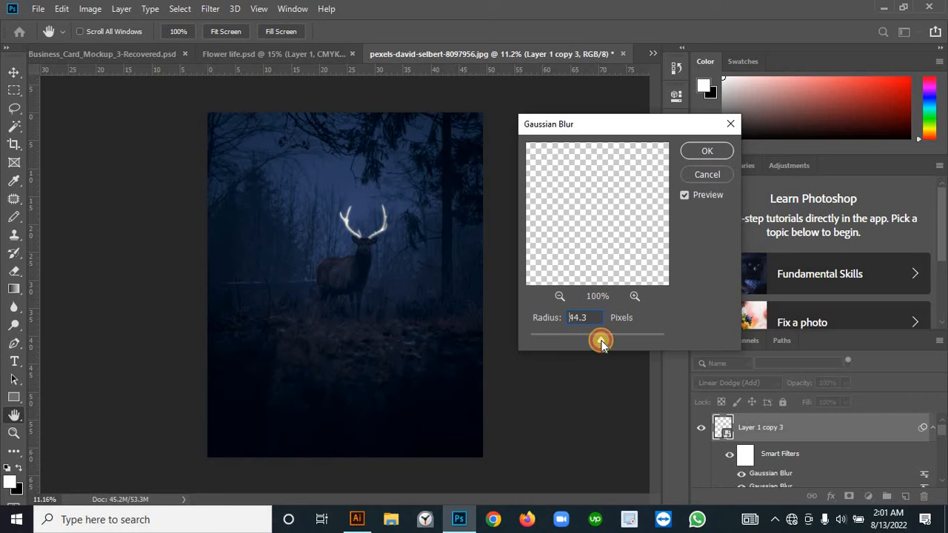
{"action": "left_click", "coordinate": [709, 151]}
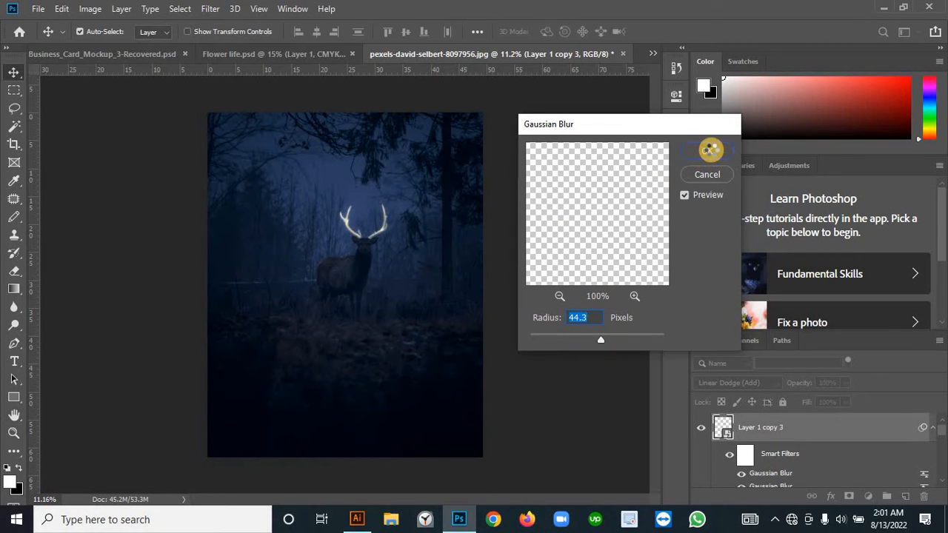
Step: Duplicate the topmost antler copy again and apply a Gaussian Blur with a 92.7-pixel radius to the new duplicate
{"action": "right_click", "coordinate": [827, 437]}
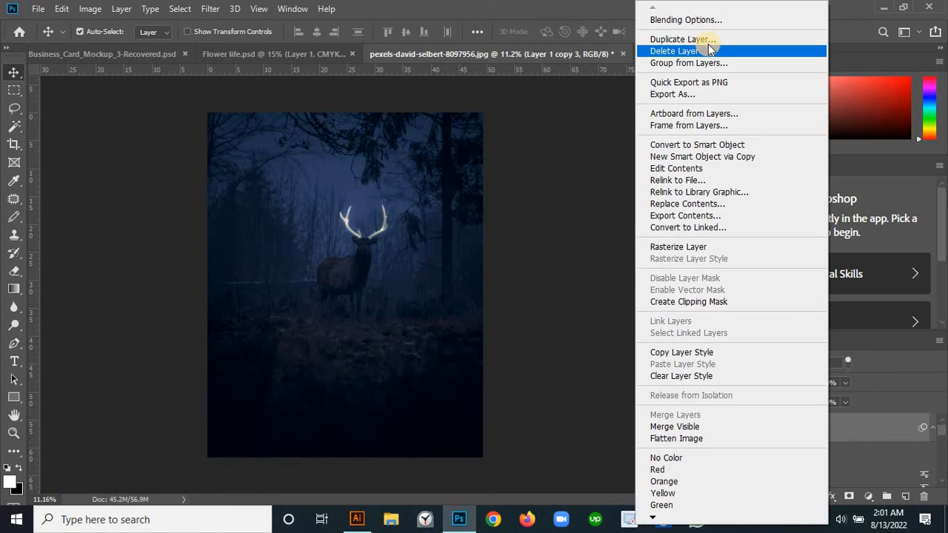
{"action": "left_click", "coordinate": [705, 42]}
{"action": "left_click", "coordinate": [586, 137]}
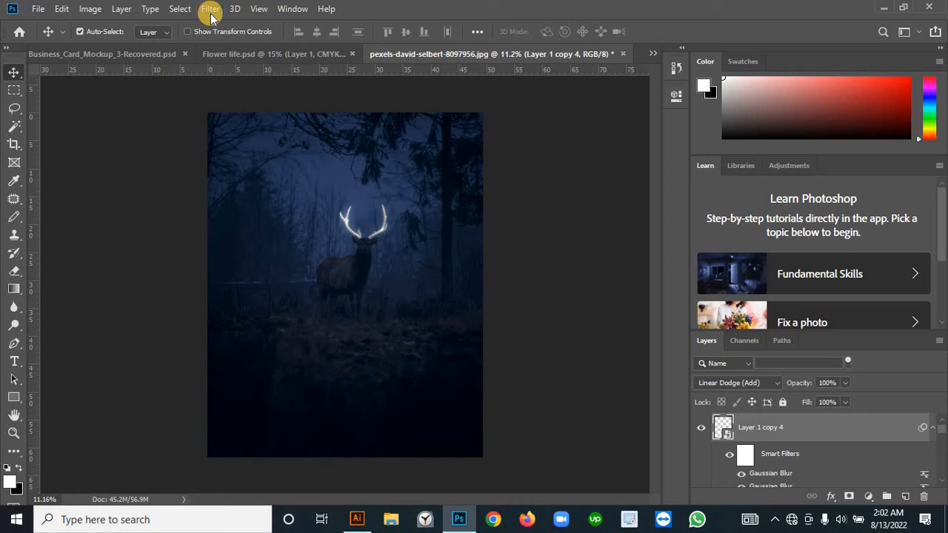
{"action": "left_click", "coordinate": [209, 9]}
{"action": "mouse_move", "coordinate": [263, 168]}
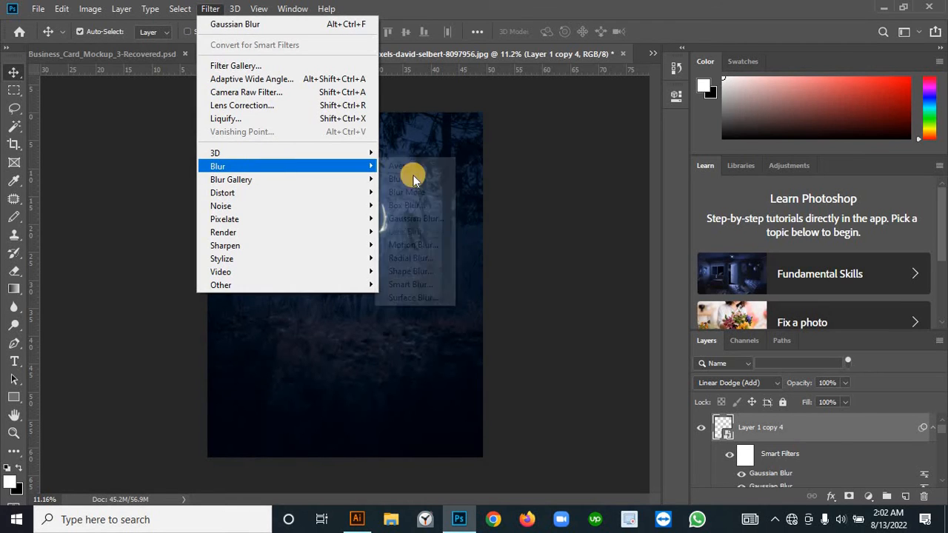
{"action": "left_click", "coordinate": [445, 216]}
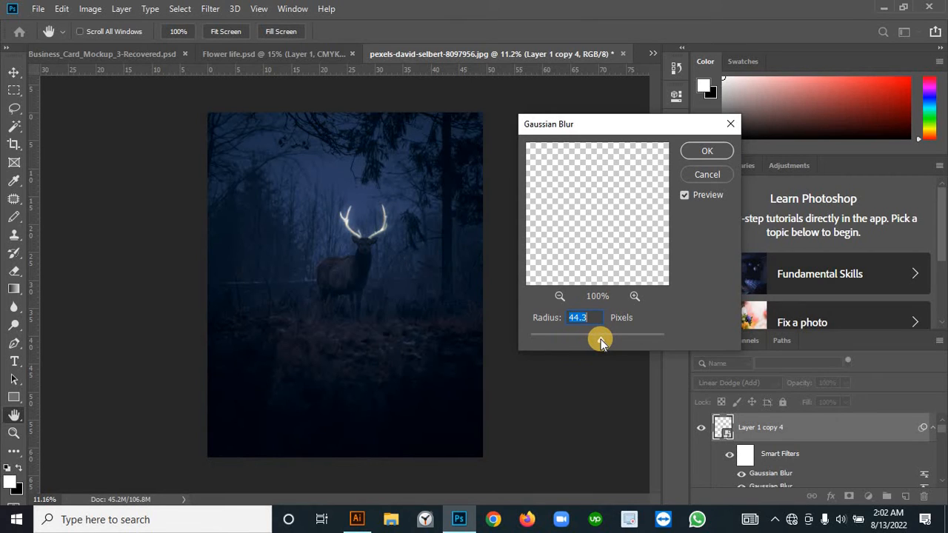
{"action": "left_click_drag", "start_coordinate": [614, 335], "coordinate": [614, 337]}
{"action": "left_click", "coordinate": [708, 151]}
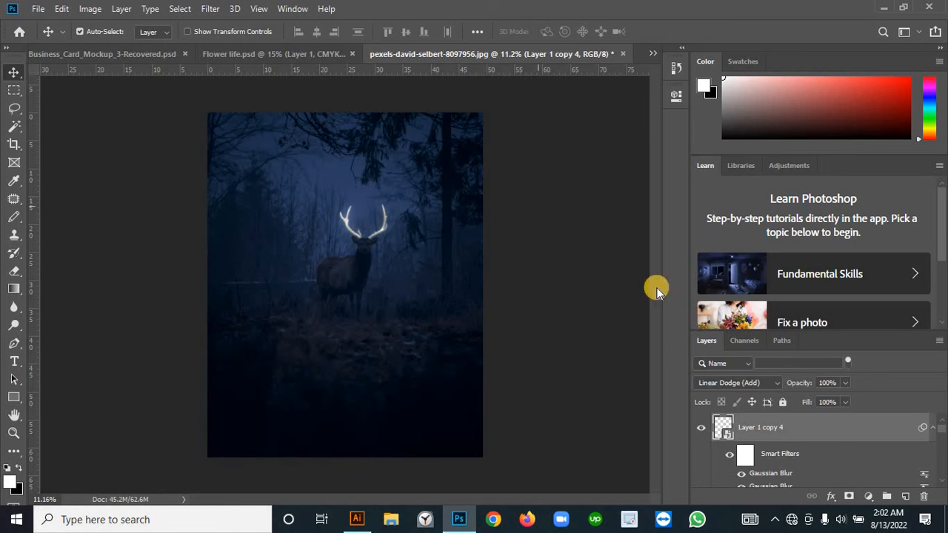
Step: Make one more duplicate of the topmost antler copy and apply a Gaussian Blur with a 493.4-pixel radius to it
{"action": "right_click", "coordinate": [830, 437]}
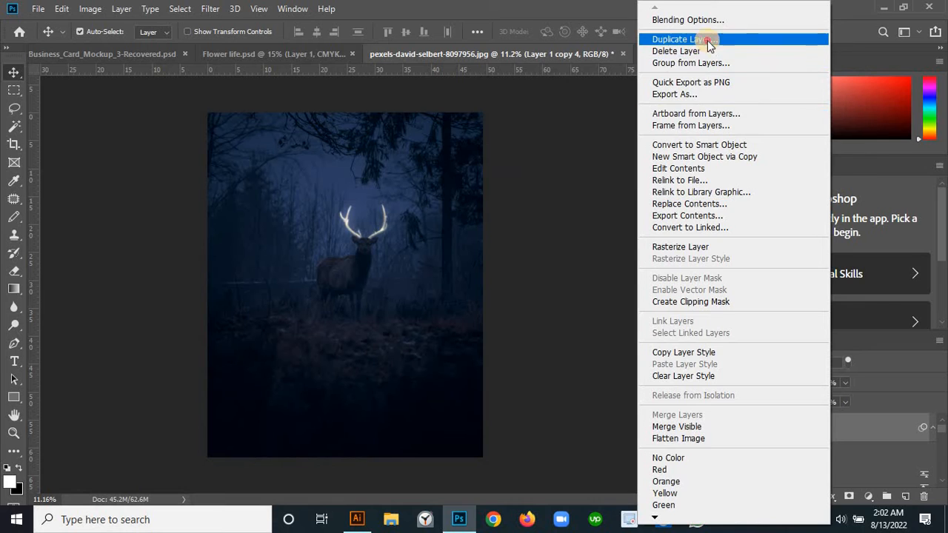
{"action": "left_click", "coordinate": [708, 40]}
{"action": "left_click", "coordinate": [570, 129]}
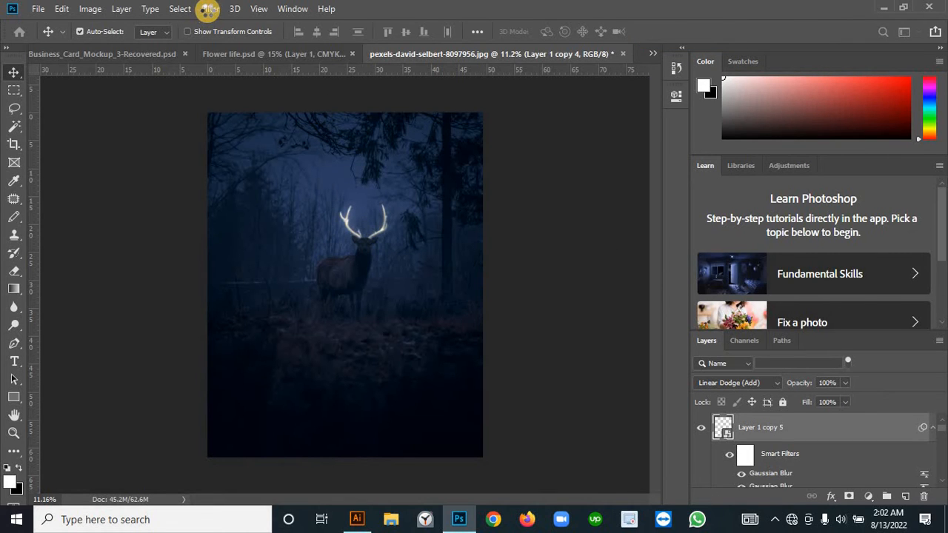
{"action": "left_click", "coordinate": [219, 9]}
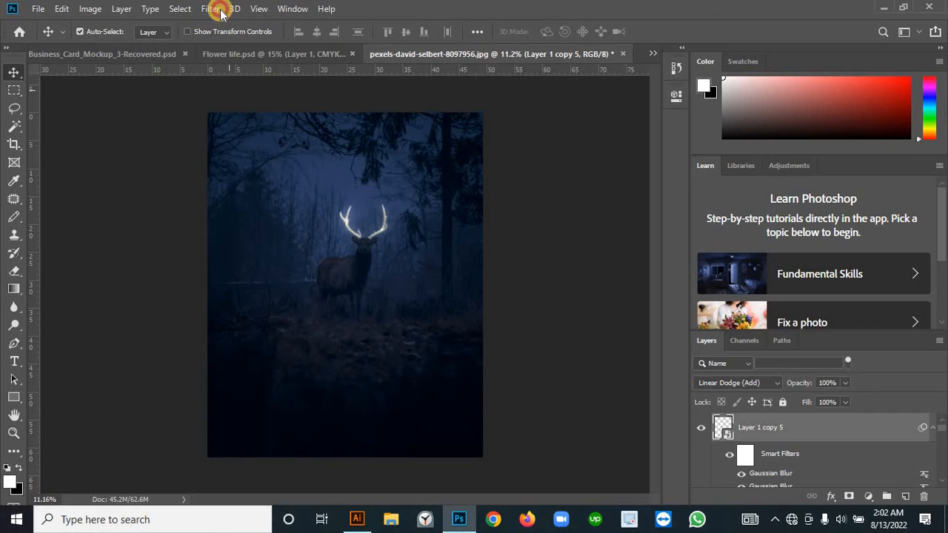
{"action": "mouse_move", "coordinate": [265, 161]}
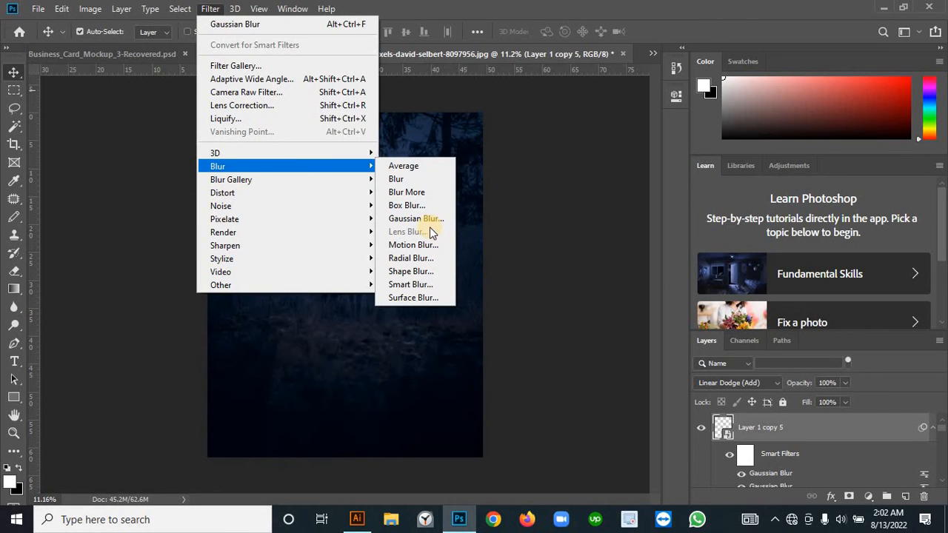
{"action": "left_click", "coordinate": [425, 220]}
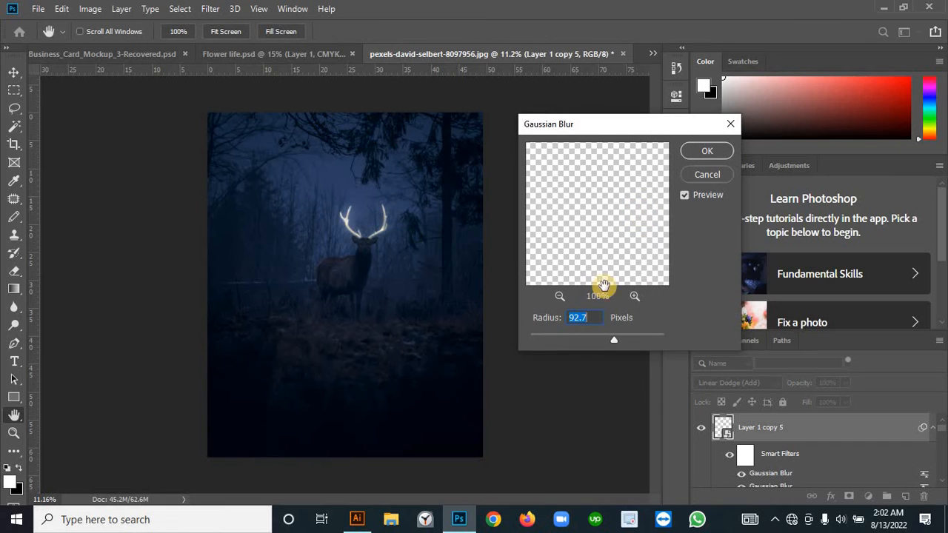
{"action": "left_click_drag", "start_coordinate": [615, 341], "coordinate": [648, 341]}
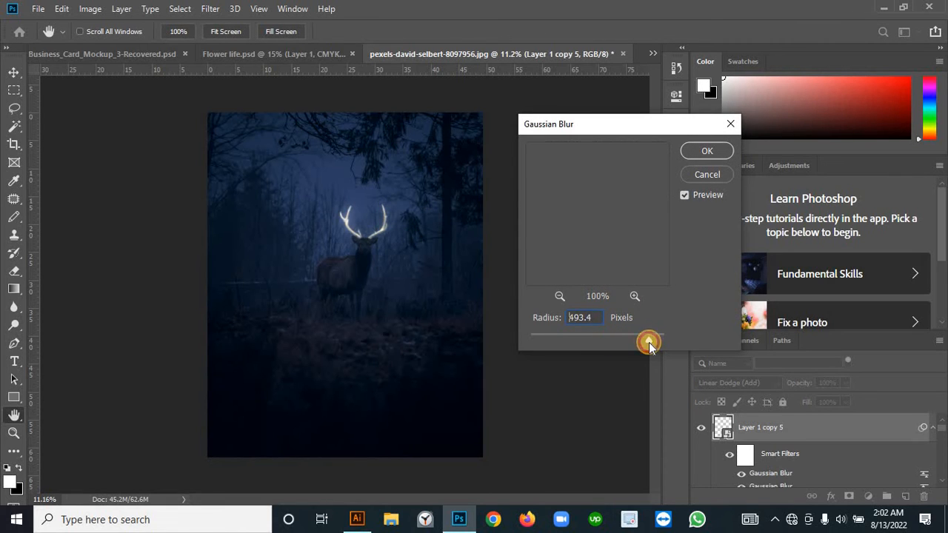
{"action": "left_click", "coordinate": [708, 153]}
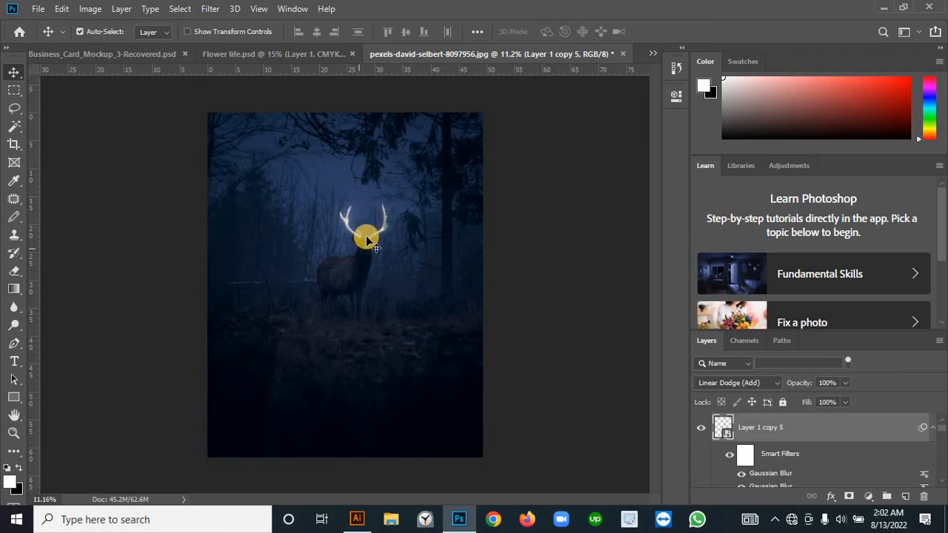
Step: Group all antler layers, from the topmost blurred copy down to Layer 1
{"action": "scroll", "coordinate": [800, 439], "scroll_direction": "down", "scroll_amount": 5}
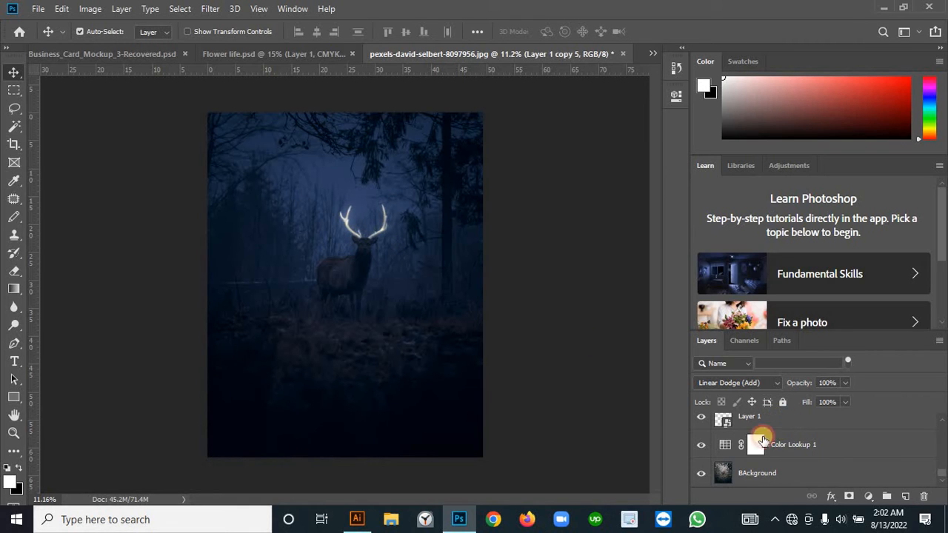
{"action": "left_click", "coordinate": [784, 426]}
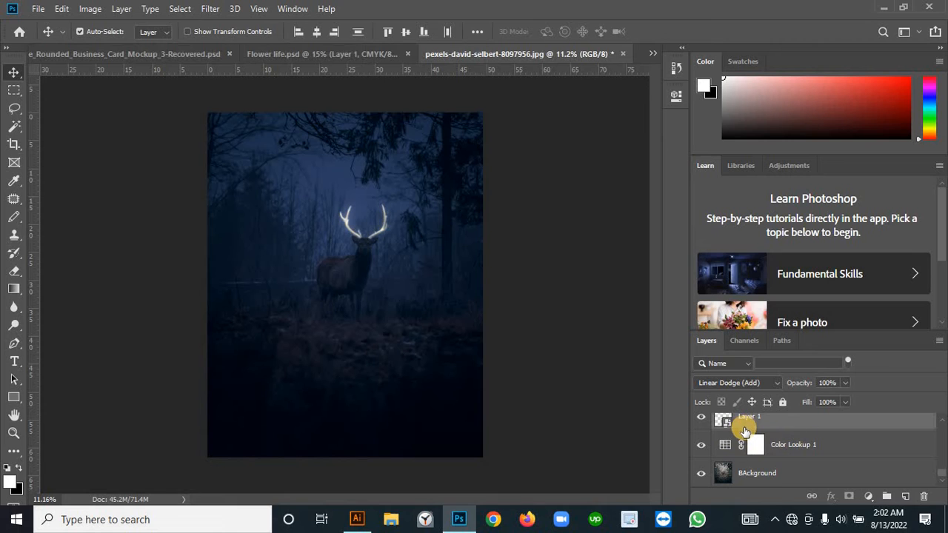
{"action": "key", "text": "ctrl+g"}
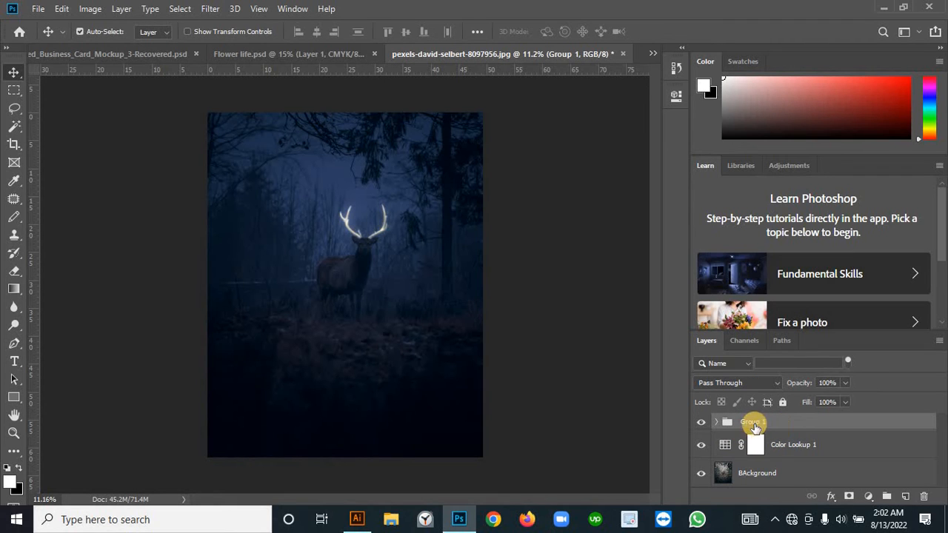
Step: Compare the image with and without the antler group, and inspect the glowing antlers up close
{"action": "left_click", "coordinate": [701, 423]}
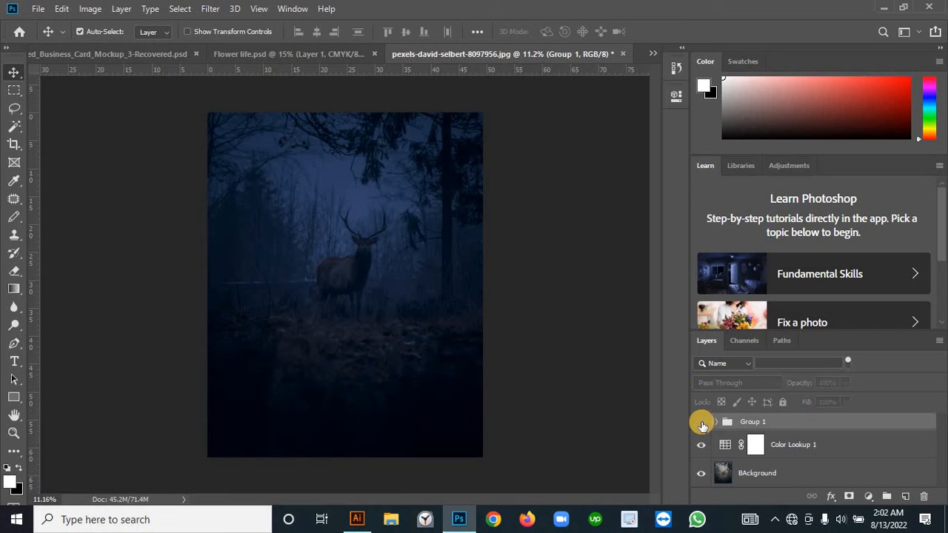
{"action": "left_click", "coordinate": [702, 424]}
{"action": "left_click", "coordinate": [702, 425]}
{"action": "left_click", "coordinate": [702, 424]}
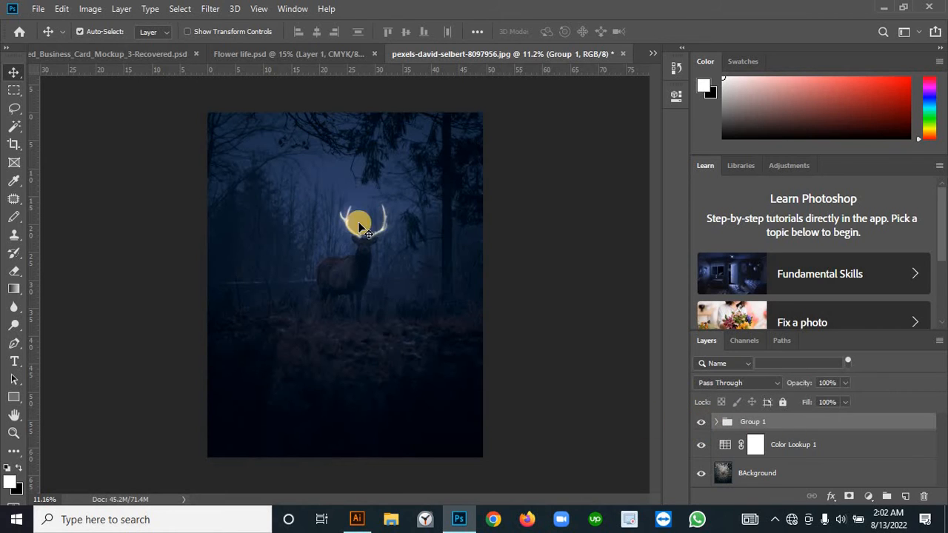
{"action": "scroll", "coordinate": [364, 225], "scroll_direction": "up", "scroll_amount": 1}
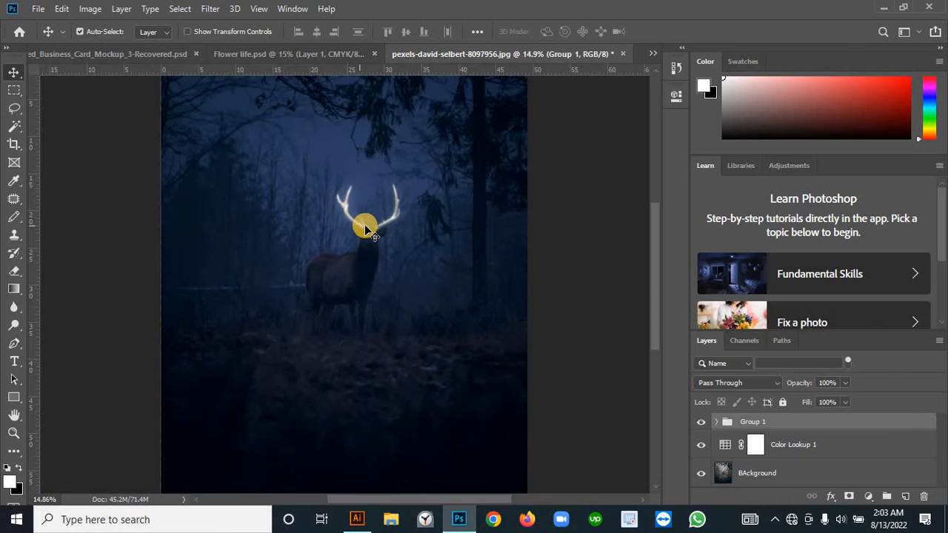
{"action": "scroll", "coordinate": [380, 211], "scroll_direction": "up", "scroll_amount": 2}
{"action": "scroll", "coordinate": [381, 197], "scroll_direction": "down", "scroll_amount": 1}
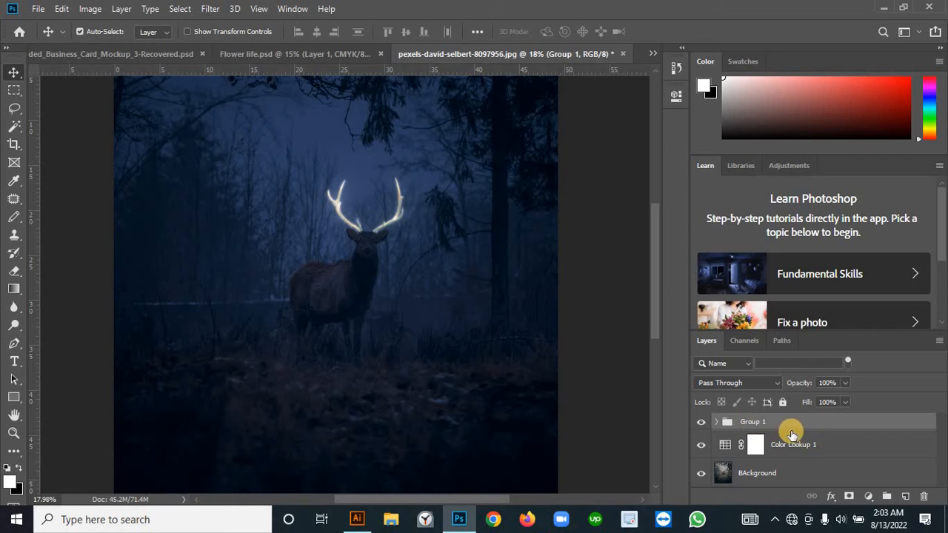
Step: Add a Hue/Saturation adjustment layer clipped to the antler group and enable Colorize
{"action": "left_click", "coordinate": [868, 497]}
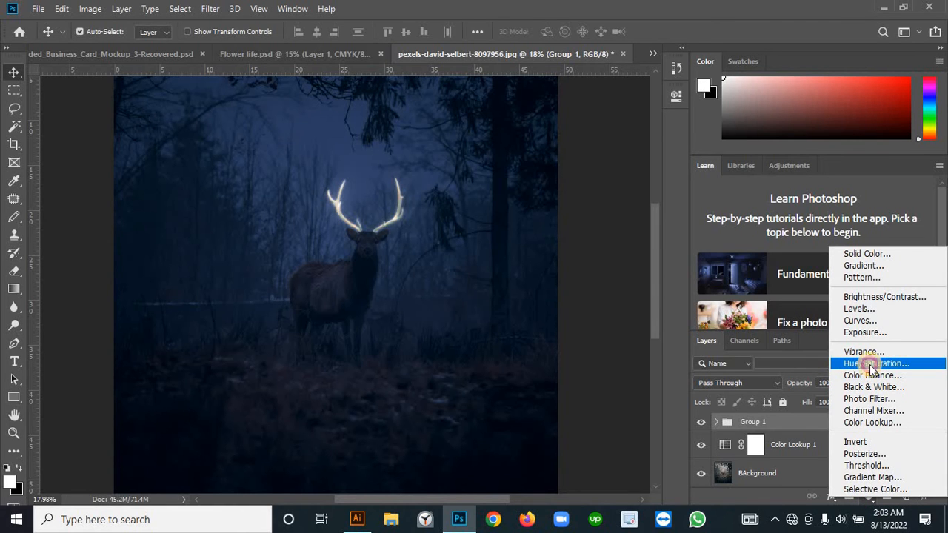
{"action": "left_click", "coordinate": [871, 364]}
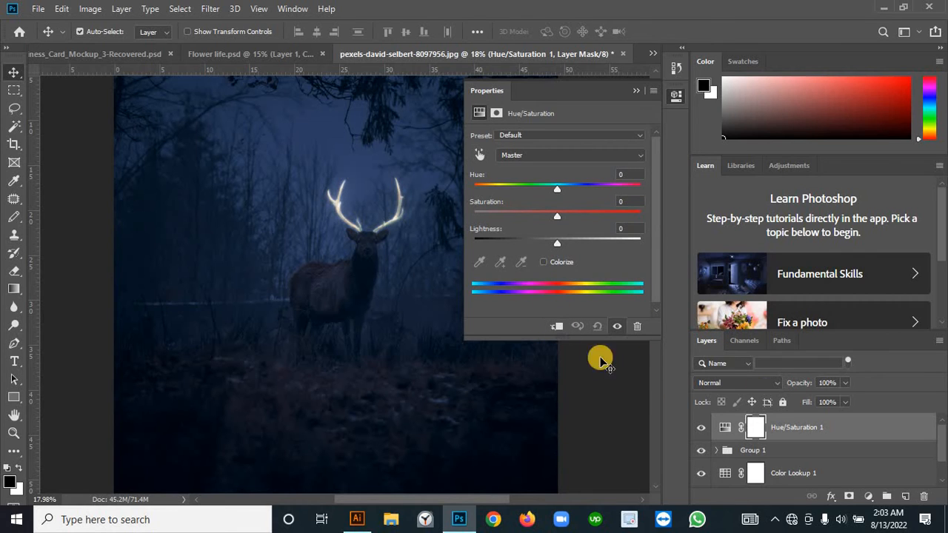
{"action": "left_click", "coordinate": [560, 327]}
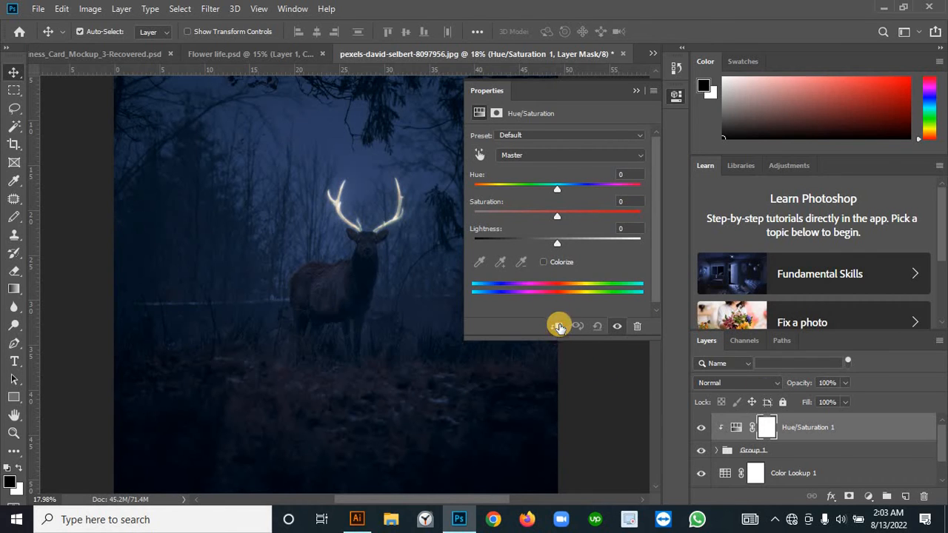
{"action": "left_click", "coordinate": [543, 262]}
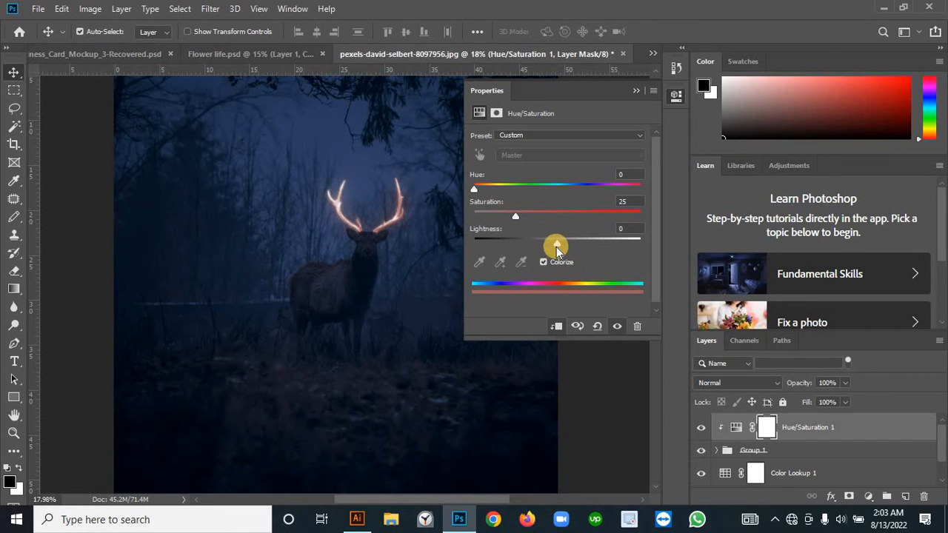
Step: Set the antler group's Hue/Saturation adjustment to Lightness +46, Saturation 100 and Hue 188
{"action": "left_click_drag", "start_coordinate": [557, 247], "coordinate": [594, 242]}
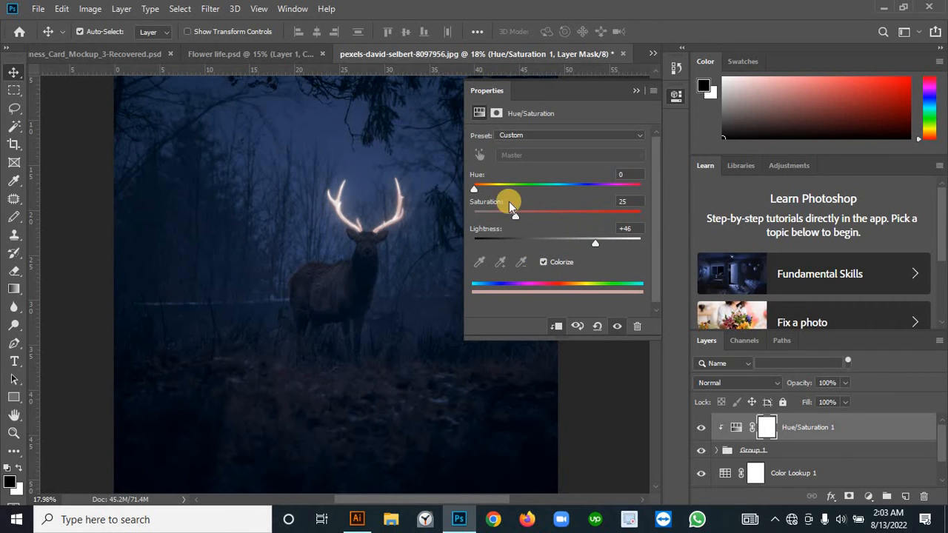
{"action": "left_click_drag", "start_coordinate": [519, 222], "coordinate": [663, 214]}
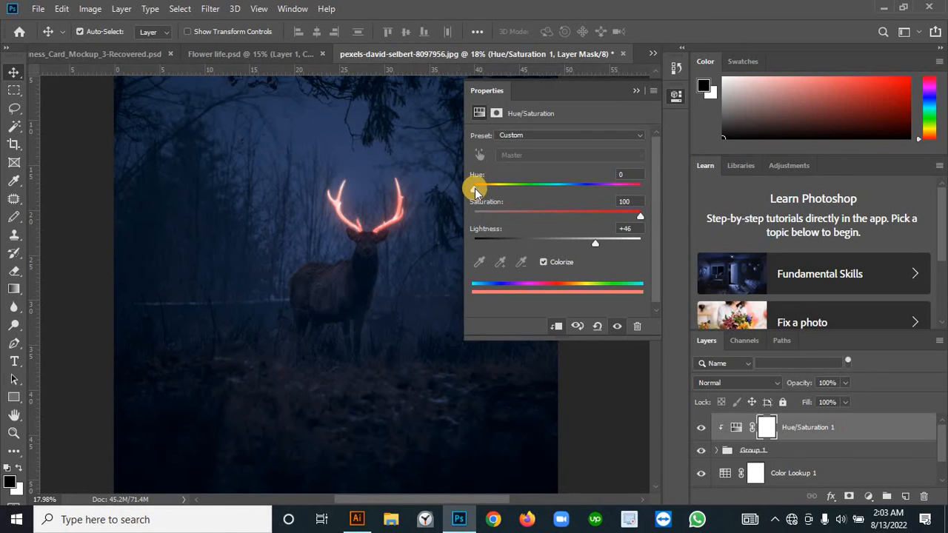
{"action": "left_click_drag", "start_coordinate": [477, 196], "coordinate": [561, 186]}
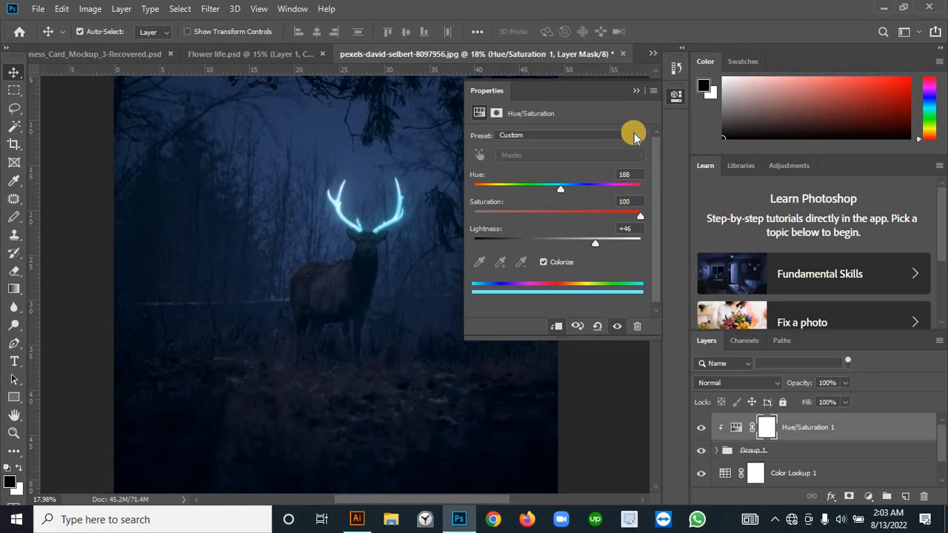
{"action": "left_click", "coordinate": [636, 93]}
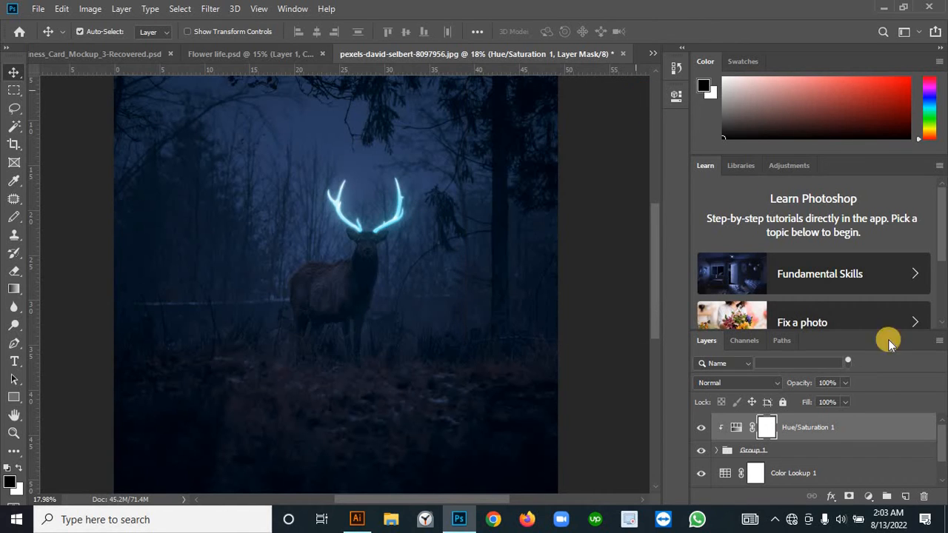
Step: Expand the antler group and add a new layer above its topmost blurred antler copy
{"action": "left_click", "coordinate": [717, 451]}
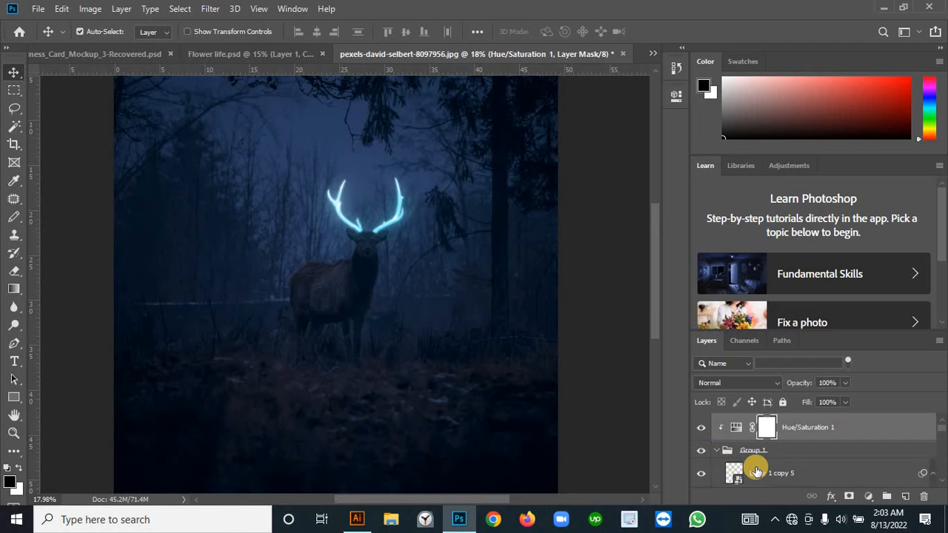
{"action": "left_click", "coordinate": [757, 473]}
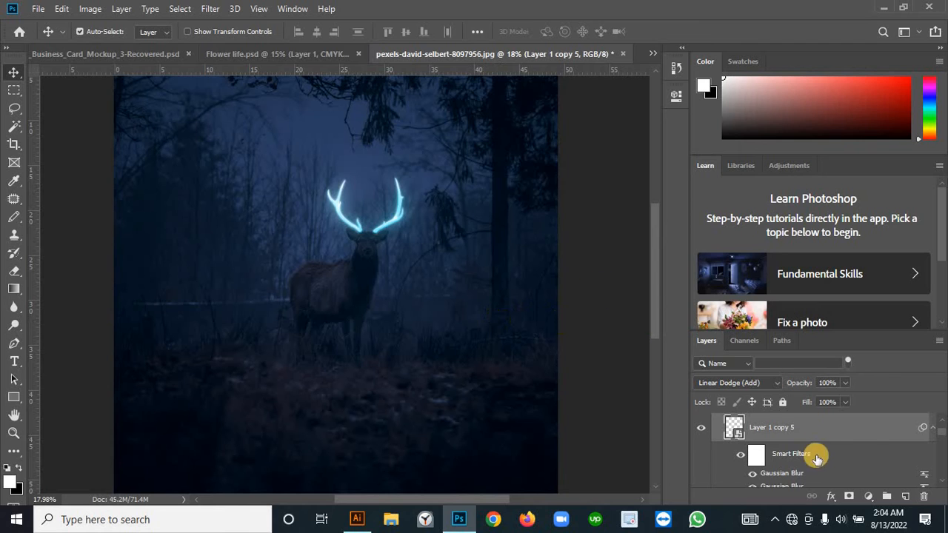
{"action": "left_click", "coordinate": [905, 496]}
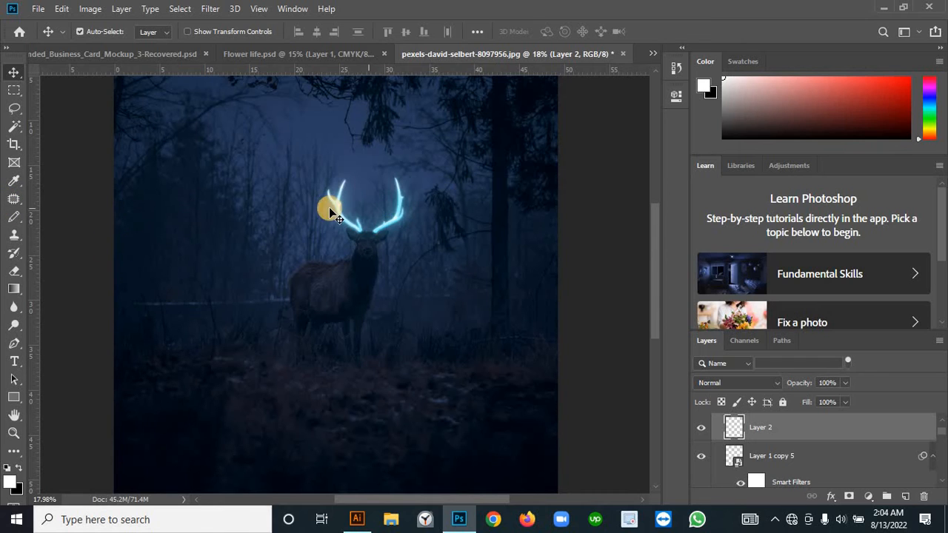
Step: Paint one soft white spot over each antler on the new layer with the Brush tool at size 400
{"action": "left_click", "coordinate": [13, 254]}
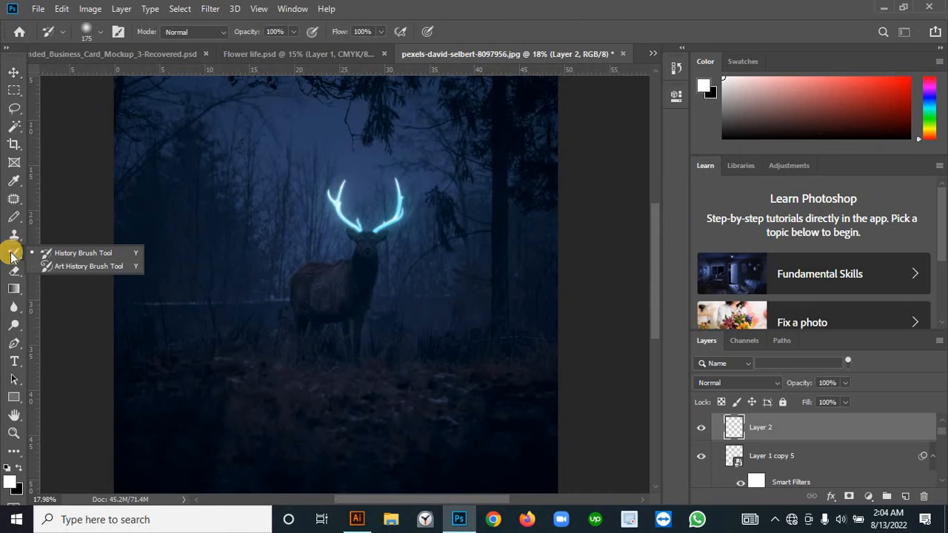
{"action": "left_click", "coordinate": [15, 217]}
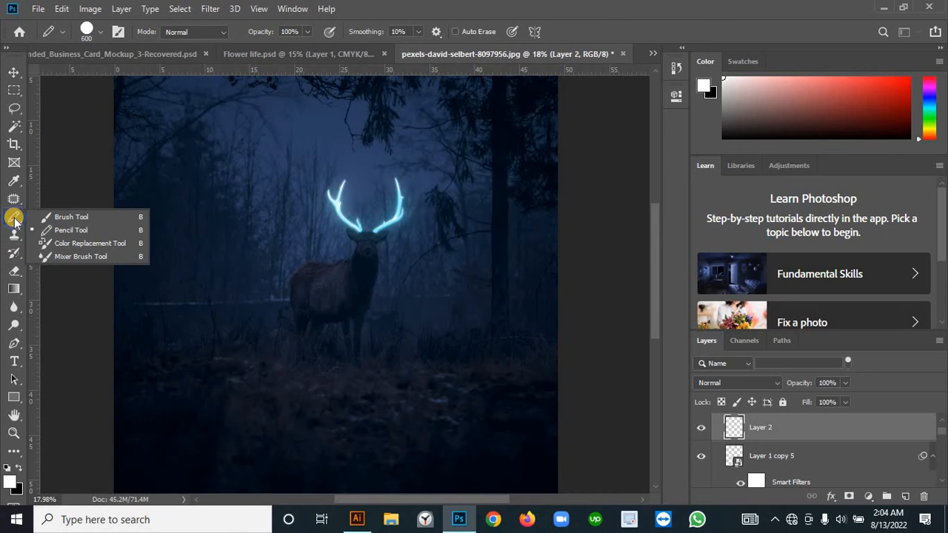
{"action": "left_click", "coordinate": [111, 214]}
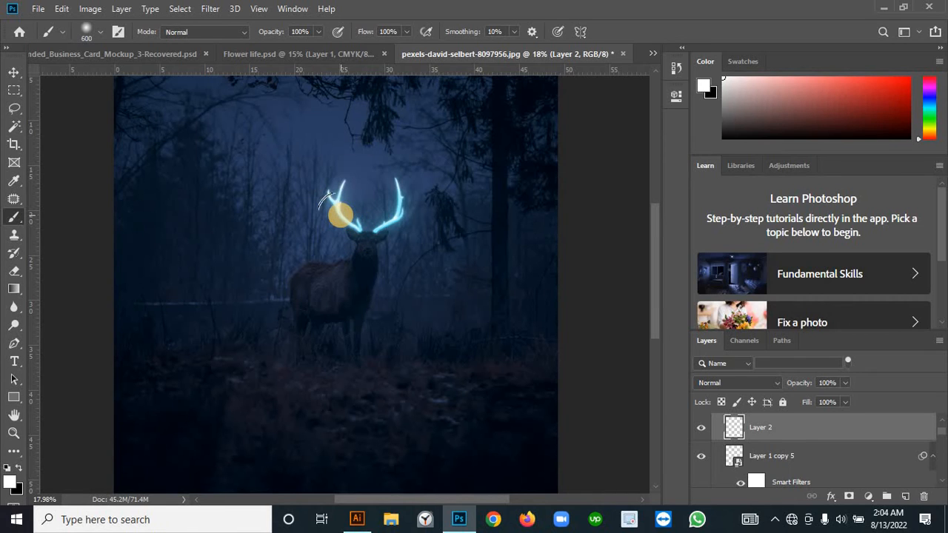
{"action": "key", "text": "bracketleft"}
{"action": "left_click", "coordinate": [341, 209]}
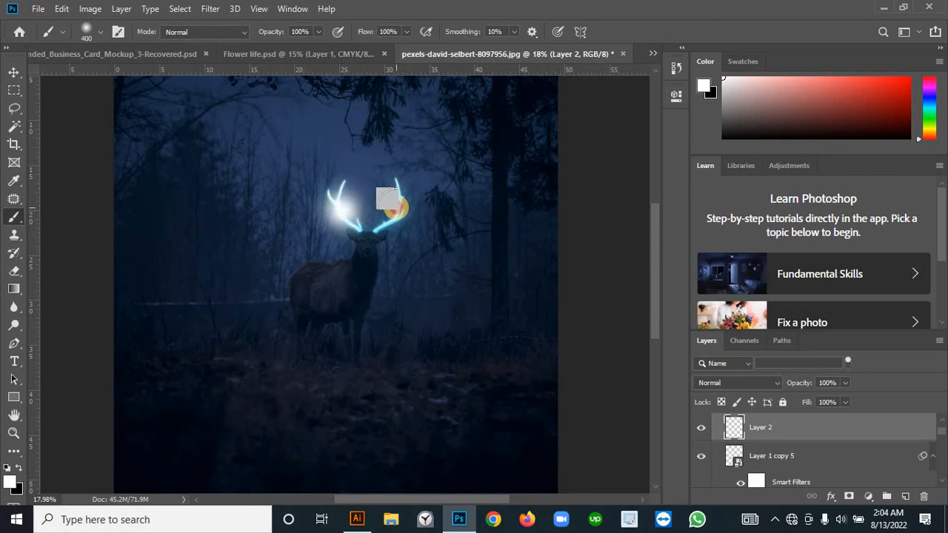
{"action": "left_click", "coordinate": [395, 207]}
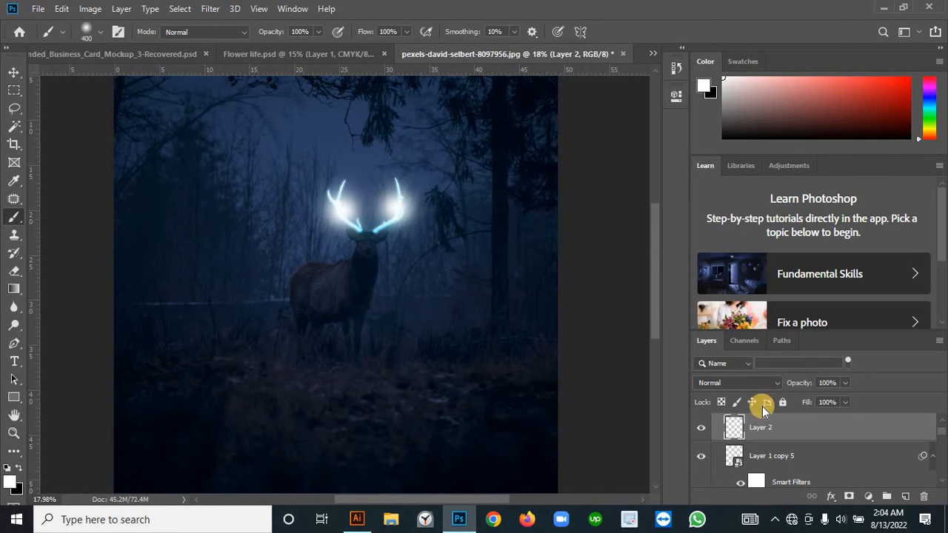
Step: Set the layer with the two white antler spots to Overlay blending at 23% opacity
{"action": "key", "text": "ctrl+g"}
{"action": "left_click", "coordinate": [768, 385]}
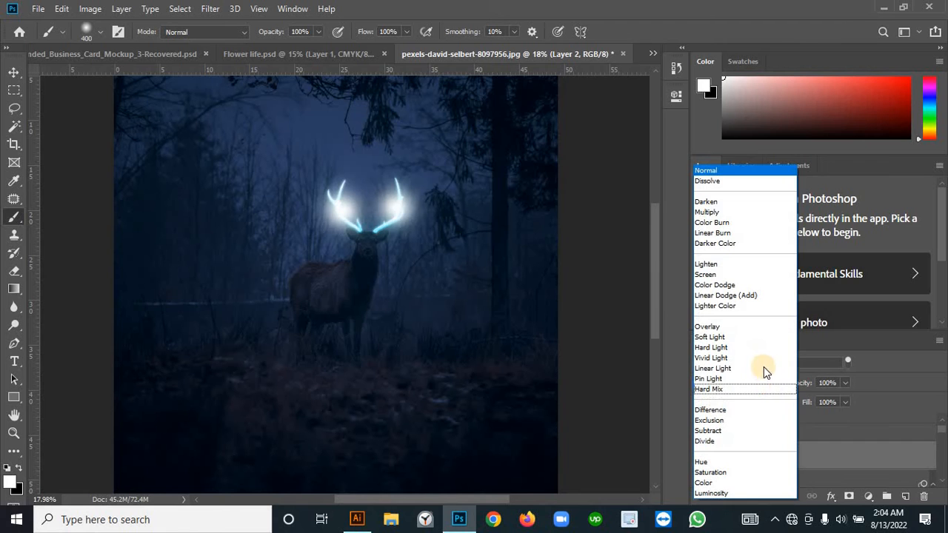
{"action": "left_click", "coordinate": [730, 327]}
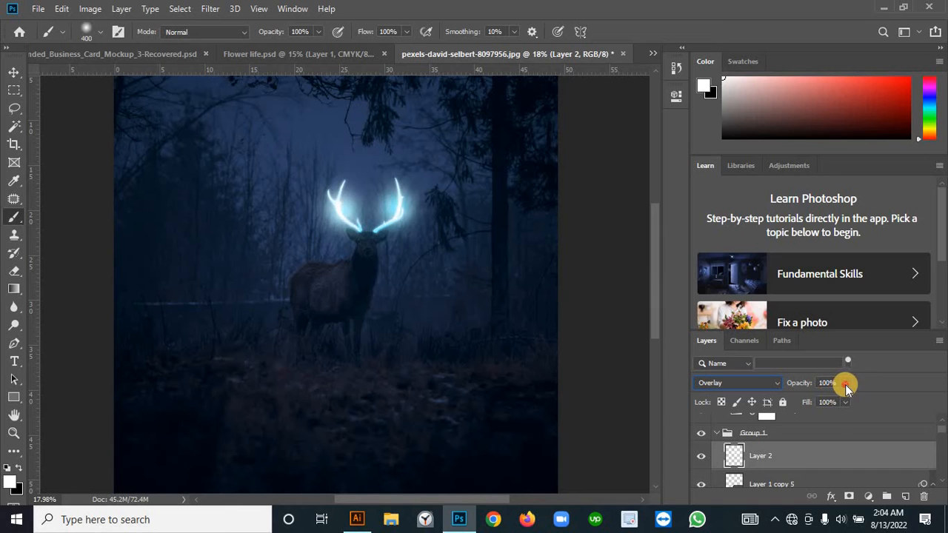
{"action": "left_click_drag", "start_coordinate": [845, 384], "coordinate": [794, 400]}
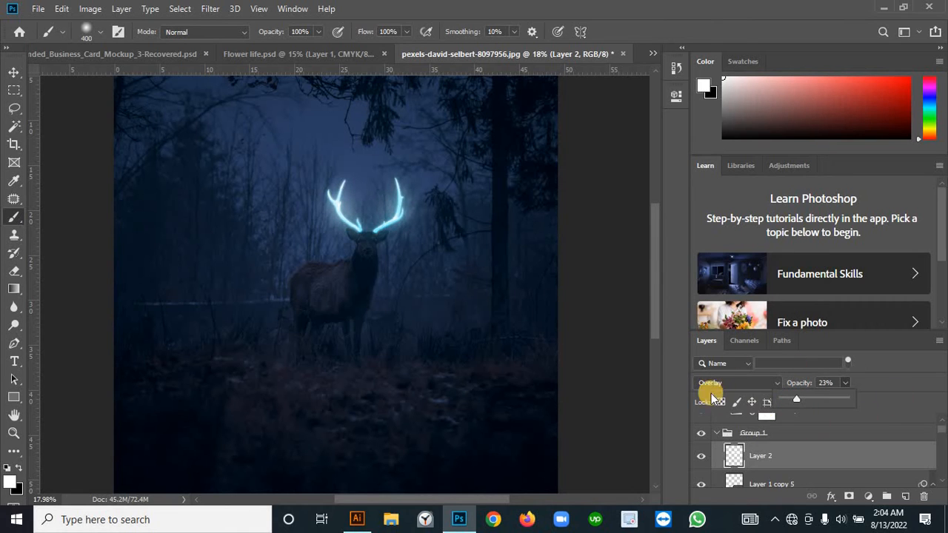
{"action": "left_click", "coordinate": [681, 365]}
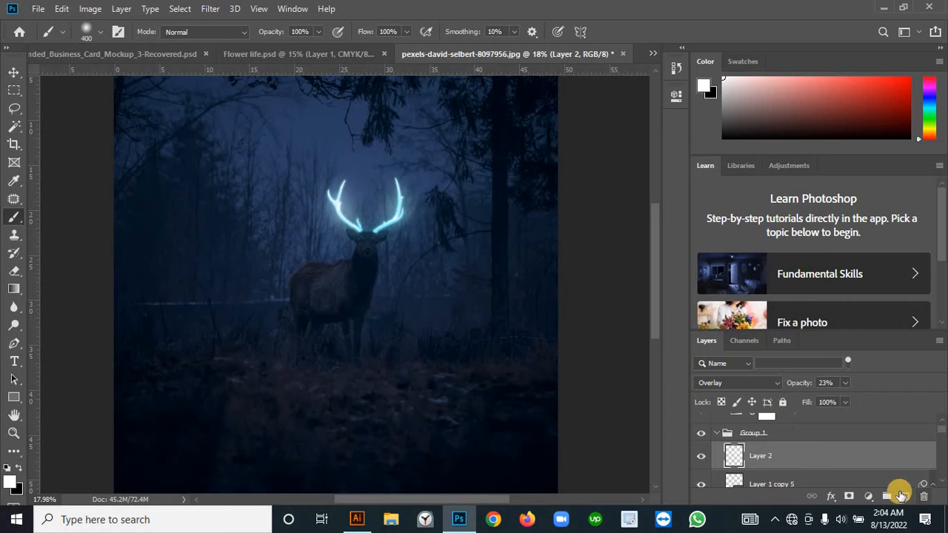
Step: Add another layer in the antler group and paint a soft white band across the deer's forehead and ears with a size 80 brush
{"action": "left_click", "coordinate": [904, 496]}
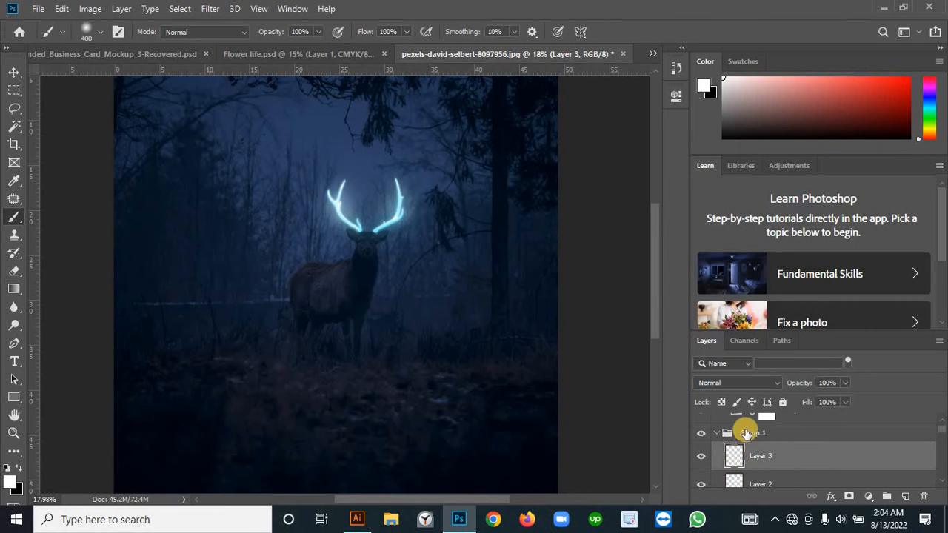
{"action": "left_click_drag", "start_coordinate": [760, 459], "coordinate": [34, 237]}
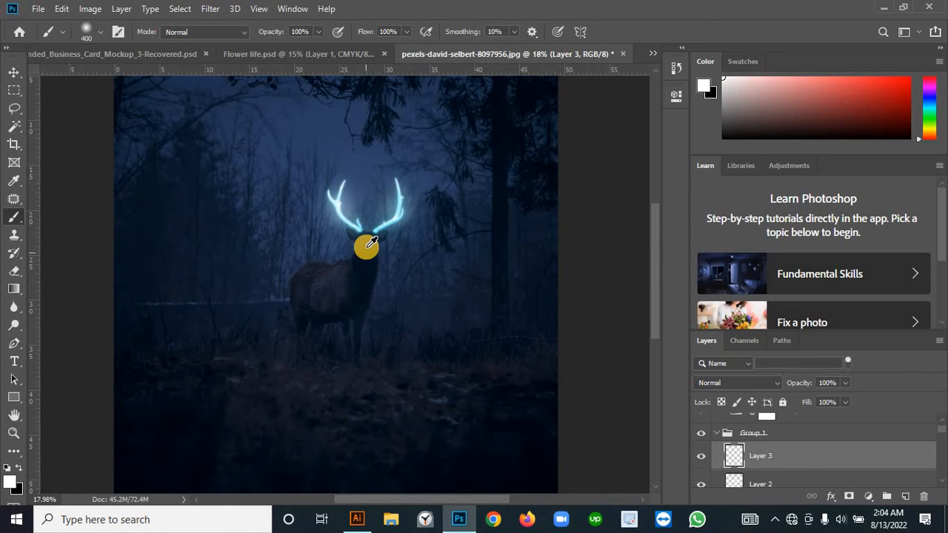
{"action": "scroll", "coordinate": [364, 242], "scroll_direction": "up", "scroll_amount": 2}
{"action": "scroll", "coordinate": [373, 239], "scroll_direction": "up", "scroll_amount": 5}
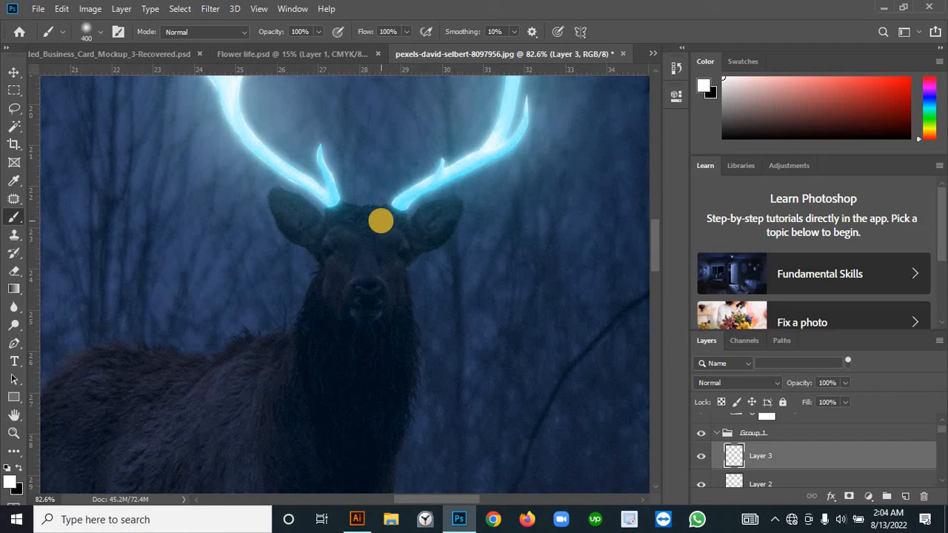
{"action": "key", "text": "bracketleft"}
{"action": "key", "text": "bracketleft"}
{"action": "key", "text": "bracketleft"}
{"action": "key", "text": "bracketleft"}
{"action": "mouse_move", "coordinate": [393, 217]}
{"action": "left_mouse_down"}
{"action": "mouse_move", "coordinate": [330, 219]}
{"action": "mouse_move", "coordinate": [370, 215]}
{"action": "left_mouse_up"}
{"action": "left_click", "coordinate": [286, 205]}
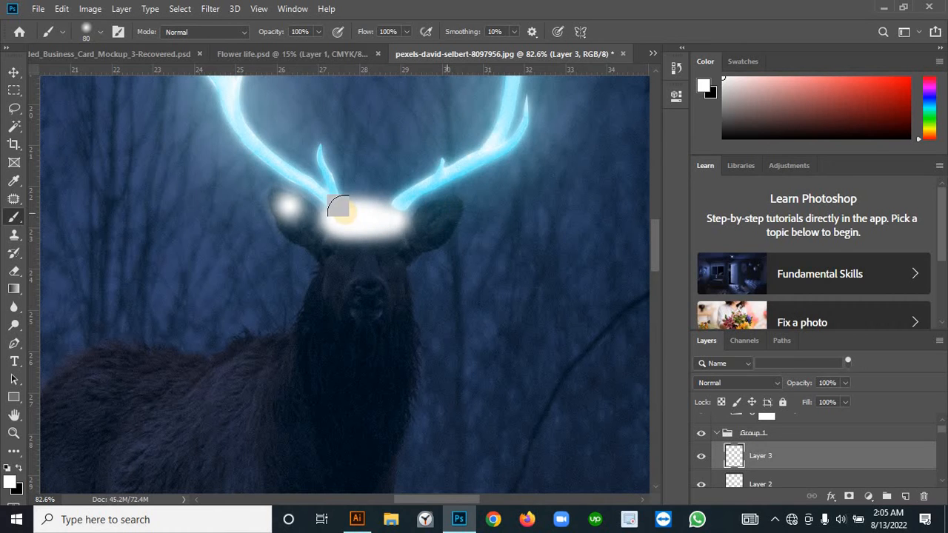
{"action": "key", "text": "ctrl+z"}
{"action": "left_click_drag", "start_coordinate": [293, 207], "coordinate": [301, 209]}
{"action": "mouse_move", "coordinate": [377, 209]}
{"action": "left_mouse_down"}
{"action": "mouse_move", "coordinate": [443, 211]}
{"action": "mouse_move", "coordinate": [302, 220]}
{"action": "mouse_move", "coordinate": [330, 222]}
{"action": "left_mouse_up"}
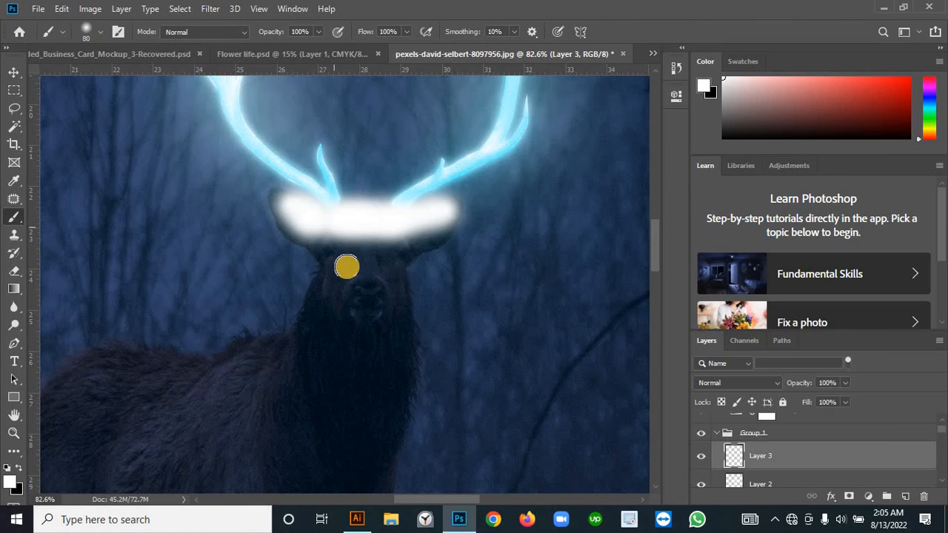
Step: Paint the upper part of the deer's back and flank solid white on the same layer
{"action": "scroll", "coordinate": [345, 267], "scroll_direction": "down", "scroll_amount": 2}
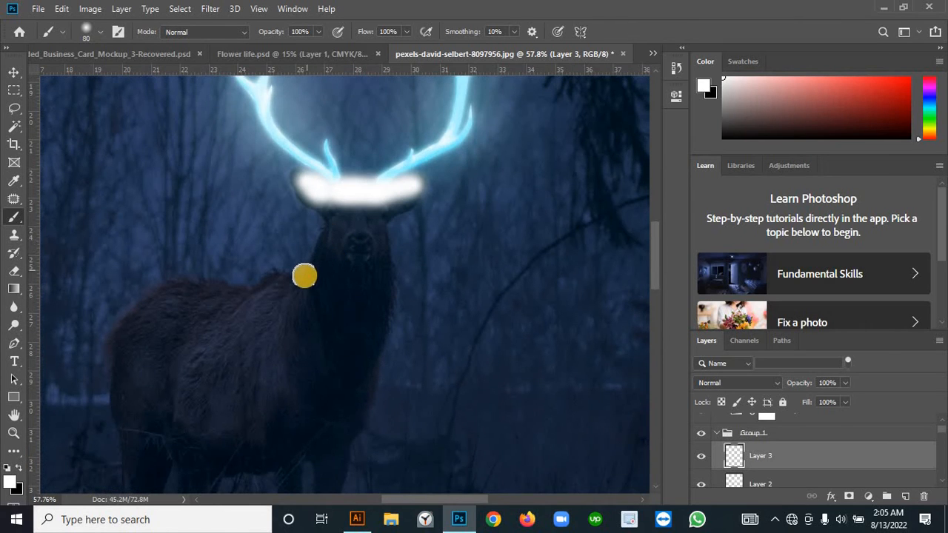
{"action": "mouse_move", "coordinate": [303, 275]}
{"action": "left_mouse_down"}
{"action": "mouse_move", "coordinate": [172, 292]}
{"action": "mouse_move", "coordinate": [123, 338]}
{"action": "mouse_move", "coordinate": [306, 294]}
{"action": "mouse_move", "coordinate": [181, 310]}
{"action": "mouse_move", "coordinate": [306, 303]}
{"action": "mouse_move", "coordinate": [186, 326]}
{"action": "mouse_move", "coordinate": [193, 314]}
{"action": "mouse_move", "coordinate": [155, 338]}
{"action": "mouse_move", "coordinate": [190, 349]}
{"action": "mouse_move", "coordinate": [188, 368]}
{"action": "mouse_move", "coordinate": [212, 387]}
{"action": "mouse_move", "coordinate": [253, 382]}
{"action": "mouse_move", "coordinate": [276, 341]}
{"action": "mouse_move", "coordinate": [242, 352]}
{"action": "mouse_move", "coordinate": [195, 335]}
{"action": "mouse_move", "coordinate": [232, 349]}
{"action": "mouse_move", "coordinate": [221, 382]}
{"action": "mouse_move", "coordinate": [185, 368]}
{"action": "mouse_move", "coordinate": [149, 325]}
{"action": "mouse_move", "coordinate": [152, 343]}
{"action": "mouse_move", "coordinate": [130, 373]}
{"action": "mouse_move", "coordinate": [133, 343]}
{"action": "mouse_move", "coordinate": [176, 390]}
{"action": "mouse_move", "coordinate": [229, 378]}
{"action": "mouse_move", "coordinate": [263, 355]}
{"action": "mouse_move", "coordinate": [281, 326]}
{"action": "mouse_move", "coordinate": [152, 313]}
{"action": "mouse_move", "coordinate": [171, 311]}
{"action": "mouse_move", "coordinate": [152, 370]}
{"action": "mouse_move", "coordinate": [200, 367]}
{"action": "mouse_move", "coordinate": [167, 375]}
{"action": "mouse_move", "coordinate": [188, 381]}
{"action": "mouse_move", "coordinate": [177, 307]}
{"action": "mouse_move", "coordinate": [172, 322]}
{"action": "mouse_move", "coordinate": [255, 315]}
{"action": "mouse_move", "coordinate": [294, 294]}
{"action": "mouse_move", "coordinate": [289, 332]}
{"action": "mouse_move", "coordinate": [255, 372]}
{"action": "mouse_move", "coordinate": [217, 392]}
{"action": "left_mouse_up"}
{"action": "scroll", "coordinate": [249, 341], "scroll_direction": "down", "scroll_amount": 2}
{"action": "scroll", "coordinate": [247, 338], "scroll_direction": "down", "scroll_amount": 5}
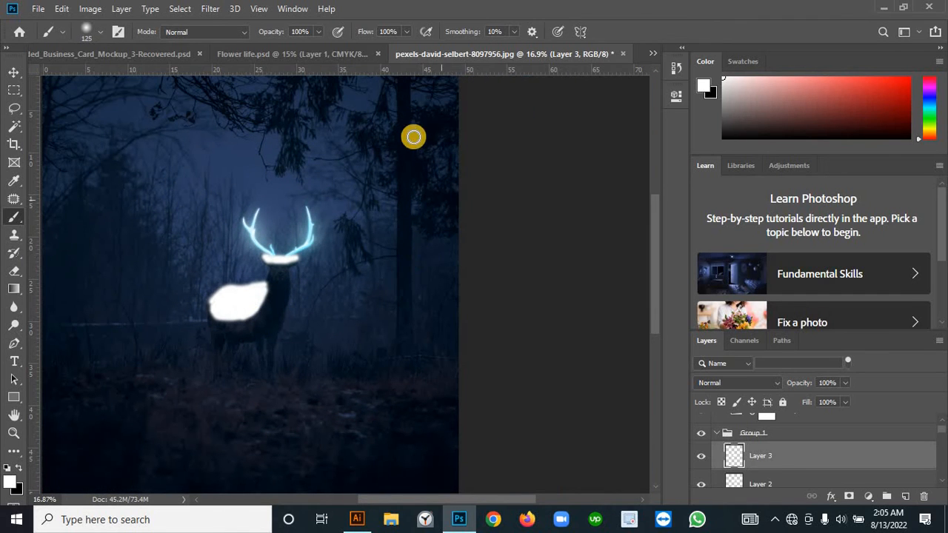
Step: Paint a straight vertical white stripe along the large tree trunk beside the deer with a size 200 brush
{"action": "key", "text": "bracketright"}
{"action": "key", "text": "bracketright"}
{"action": "key", "text": "bracketright"}
{"action": "key", "text": "bracketright"}
{"action": "key", "text": "bracketright"}
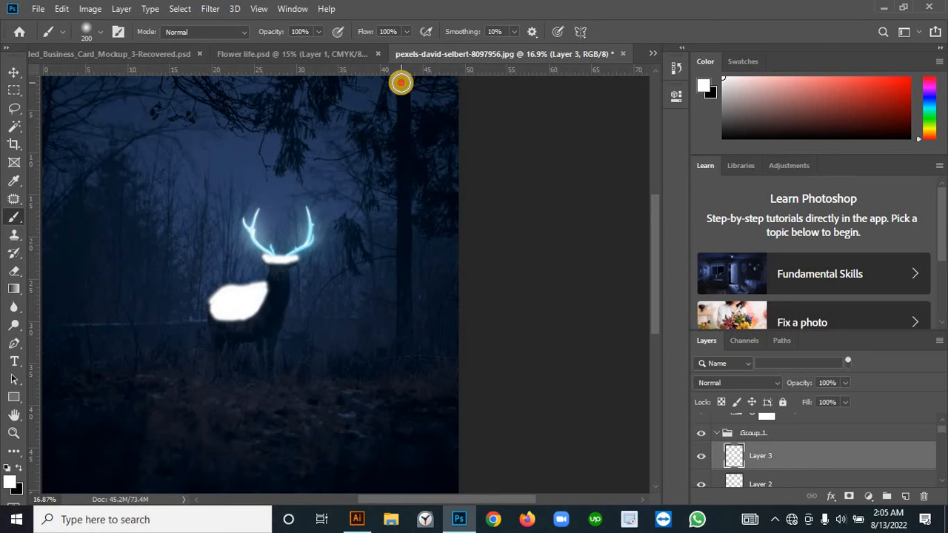
{"action": "left_click", "coordinate": [401, 82]}
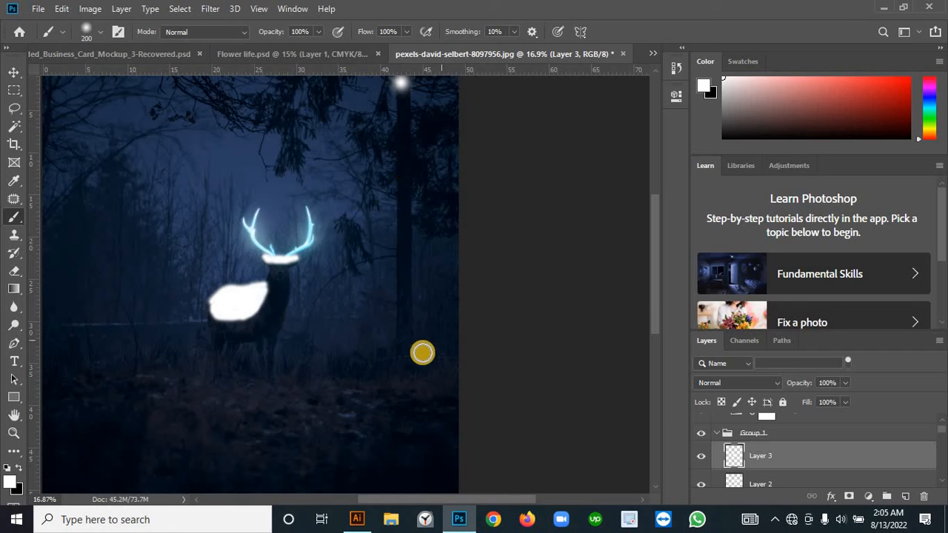
{"action": "left_click", "coordinate": [402, 370], "text": "shift"}
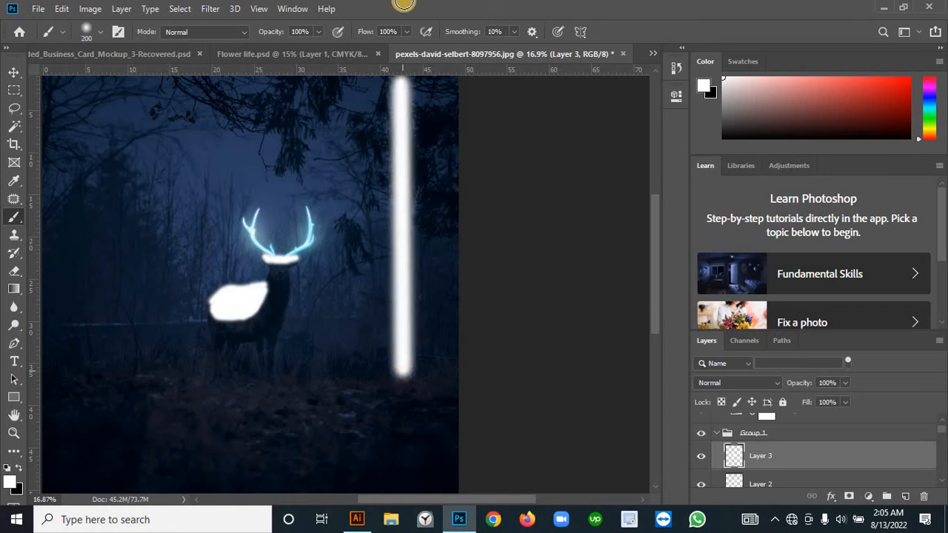
Step: Paint a broad soft white area over the ground beneath the deer with a size 700 brush
{"action": "scroll", "coordinate": [225, 411], "scroll_direction": "down", "scroll_amount": 1}
{"action": "scroll", "coordinate": [226, 411], "scroll_direction": "down", "scroll_amount": 1}
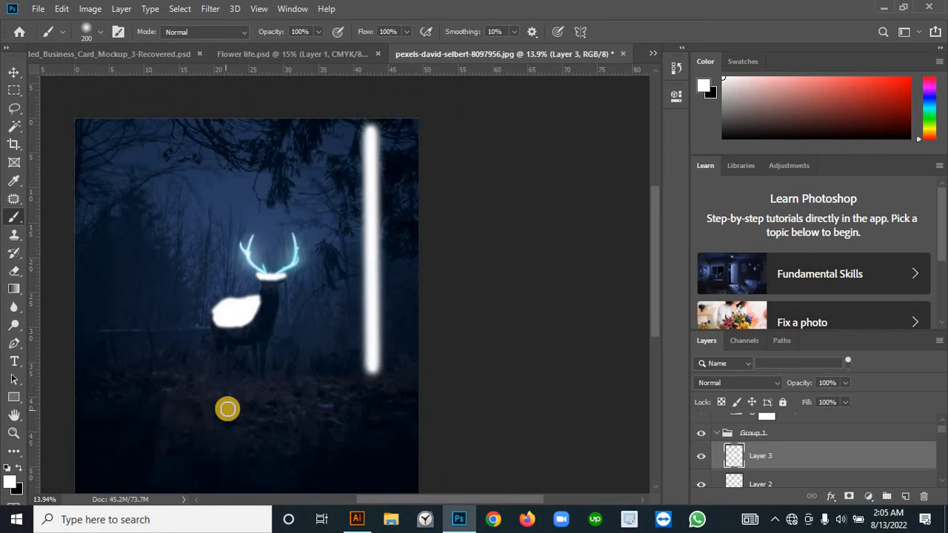
{"action": "scroll", "coordinate": [228, 412], "scroll_direction": "down", "scroll_amount": 1}
{"action": "scroll", "coordinate": [230, 415], "scroll_direction": "up", "scroll_amount": 2}
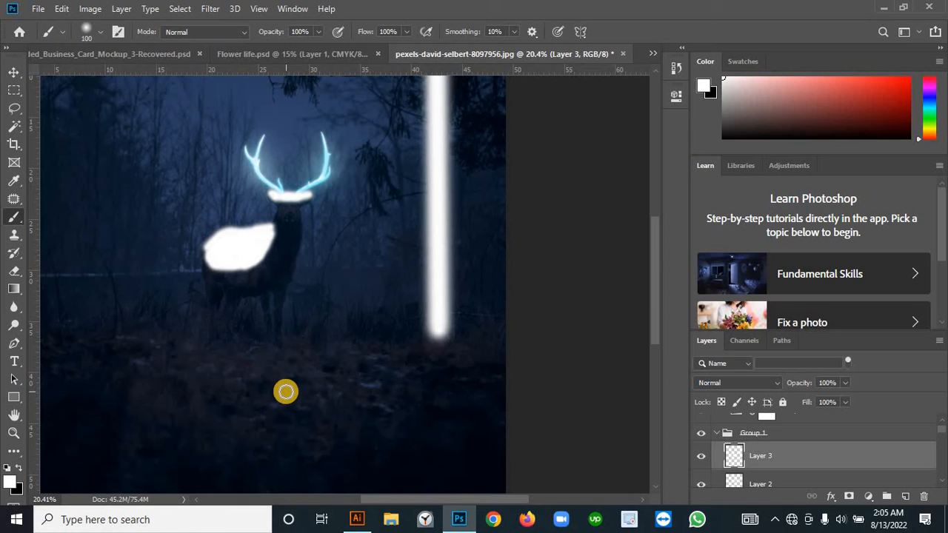
{"action": "key", "text": "bracketright"}
{"action": "key", "text": "bracketright"}
{"action": "key", "text": "bracketright"}
{"action": "key", "text": "bracketright"}
{"action": "key", "text": "bracketright"}
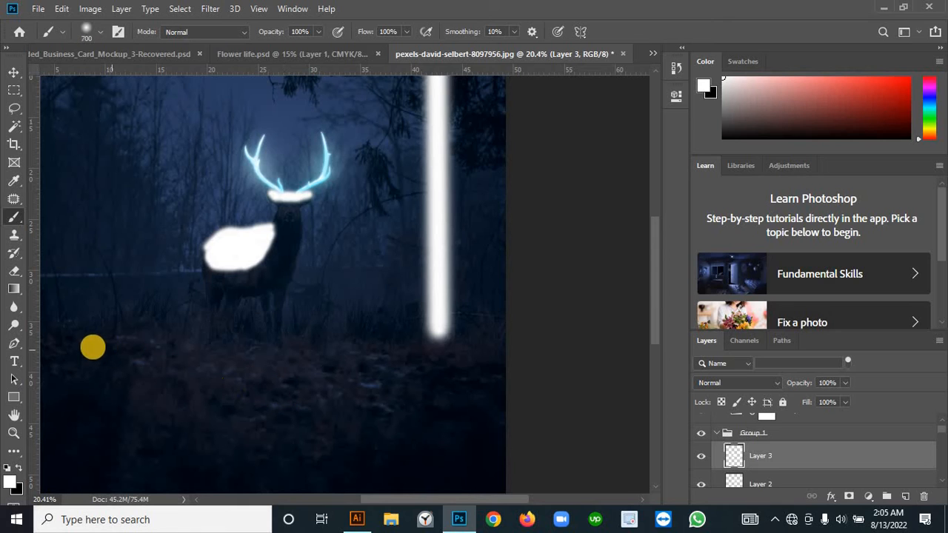
{"action": "mouse_move", "coordinate": [85, 346]}
{"action": "left_mouse_down"}
{"action": "mouse_move", "coordinate": [453, 335]}
{"action": "mouse_move", "coordinate": [285, 386]}
{"action": "mouse_move", "coordinate": [183, 394]}
{"action": "mouse_move", "coordinate": [504, 394]}
{"action": "mouse_move", "coordinate": [101, 383]}
{"action": "mouse_move", "coordinate": [231, 380]}
{"action": "left_mouse_up"}
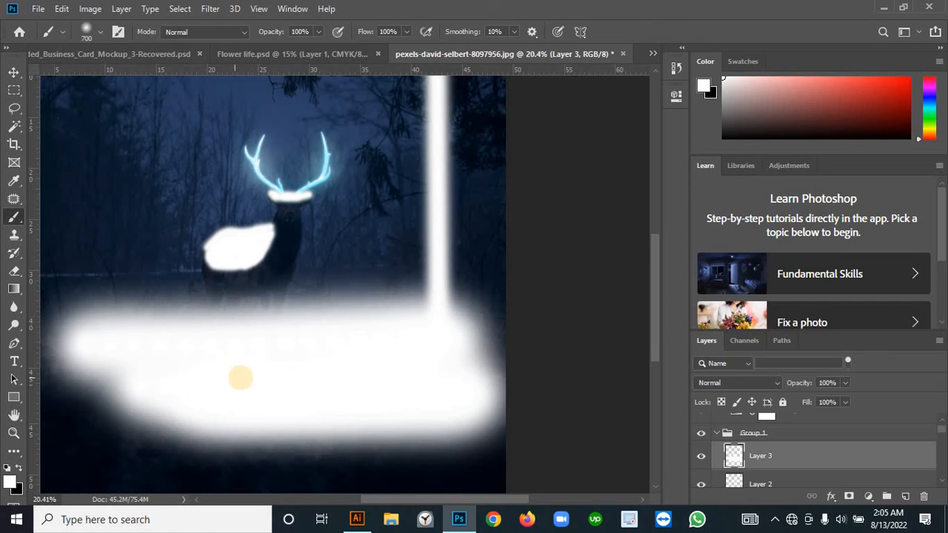
Step: Set the layer with the white deer, trunk and ground strokes to Overlay blending at 7% opacity
{"action": "scroll", "coordinate": [349, 318], "scroll_direction": "down", "scroll_amount": 2}
{"action": "scroll", "coordinate": [518, 304], "scroll_direction": "down", "scroll_amount": 2}
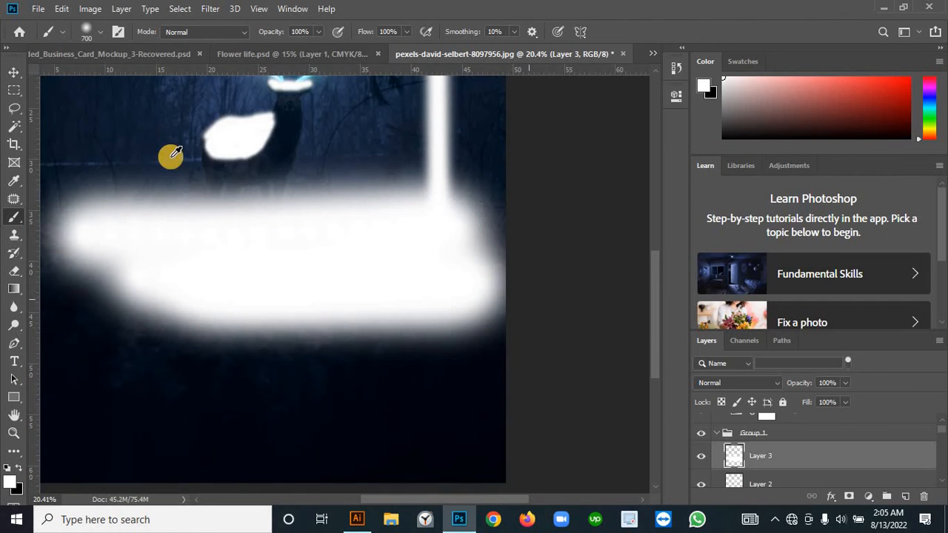
{"action": "scroll", "coordinate": [170, 155], "scroll_direction": "down", "scroll_amount": 3, "text": "alt"}
{"action": "scroll", "coordinate": [271, 254], "scroll_direction": "down", "scroll_amount": 1}
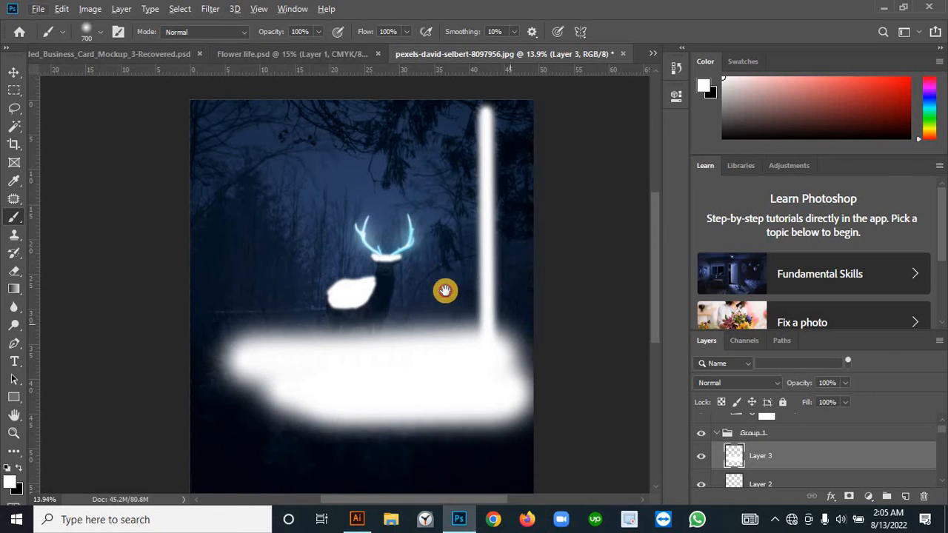
{"action": "scroll", "coordinate": [446, 289], "scroll_direction": "right", "scroll_amount": 2}
{"action": "scroll", "coordinate": [447, 289], "scroll_direction": "down", "scroll_amount": 1}
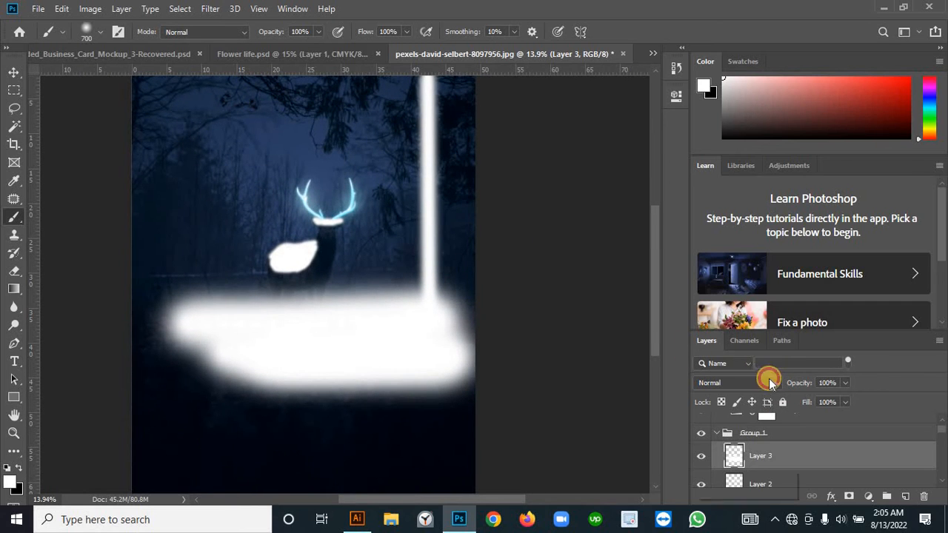
{"action": "left_click", "coordinate": [769, 378]}
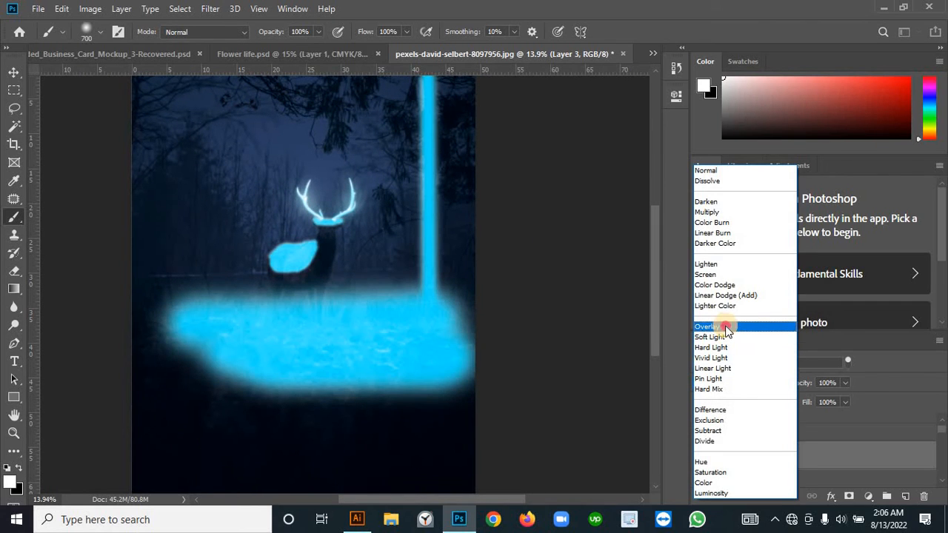
{"action": "left_click", "coordinate": [727, 327]}
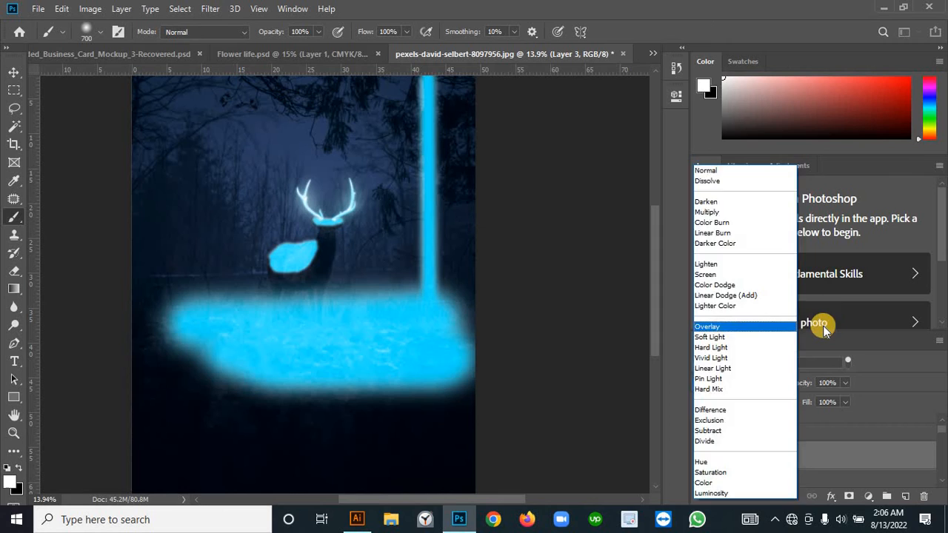
{"action": "left_click", "coordinate": [845, 383]}
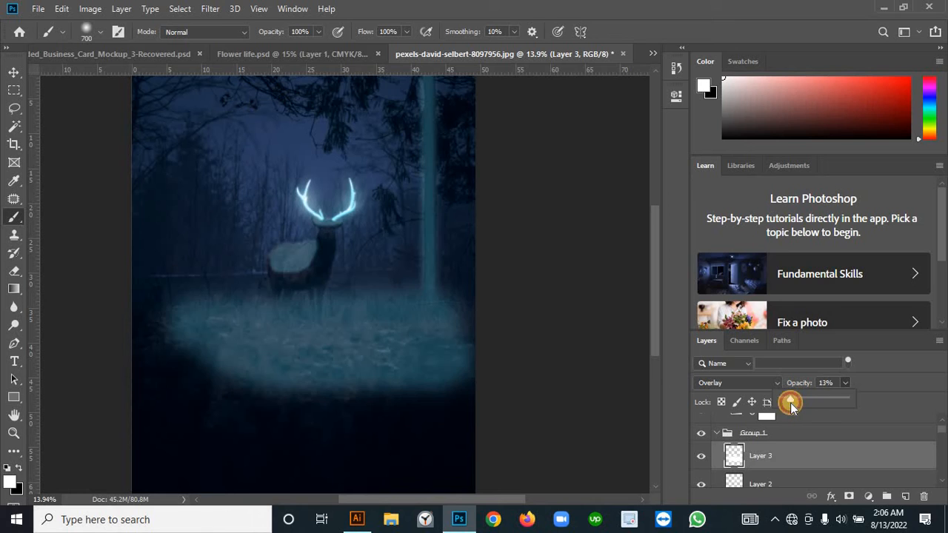
{"action": "left_click_drag", "start_coordinate": [785, 401], "coordinate": [789, 398]}
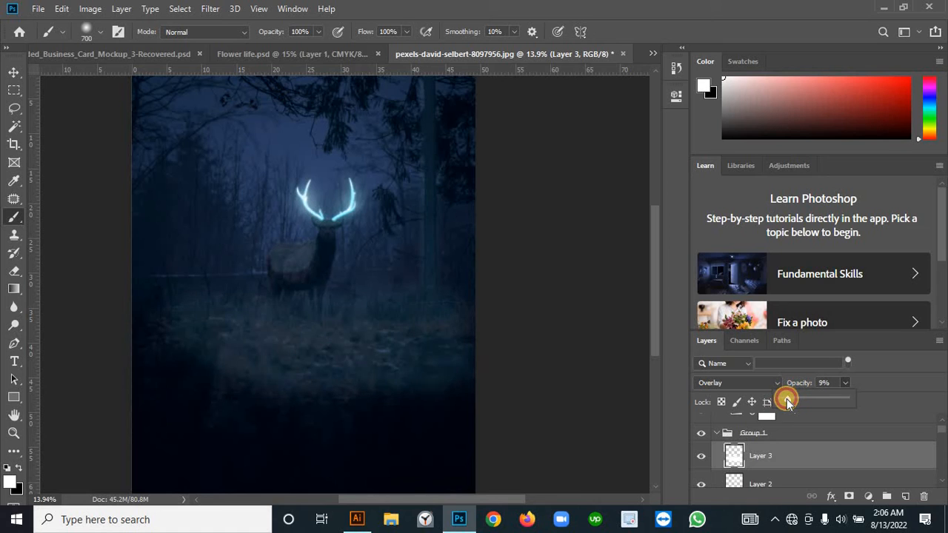
Step: Erase parts of the ground highlight on Layer 3 with a soft 600 px eraser to blend it in
{"action": "scroll", "coordinate": [12, 77], "scroll_direction": "down", "scroll_amount": 1}
{"action": "left_click", "coordinate": [12, 74]}
{"action": "scroll", "coordinate": [311, 290], "scroll_direction": "down", "scroll_amount": 1}
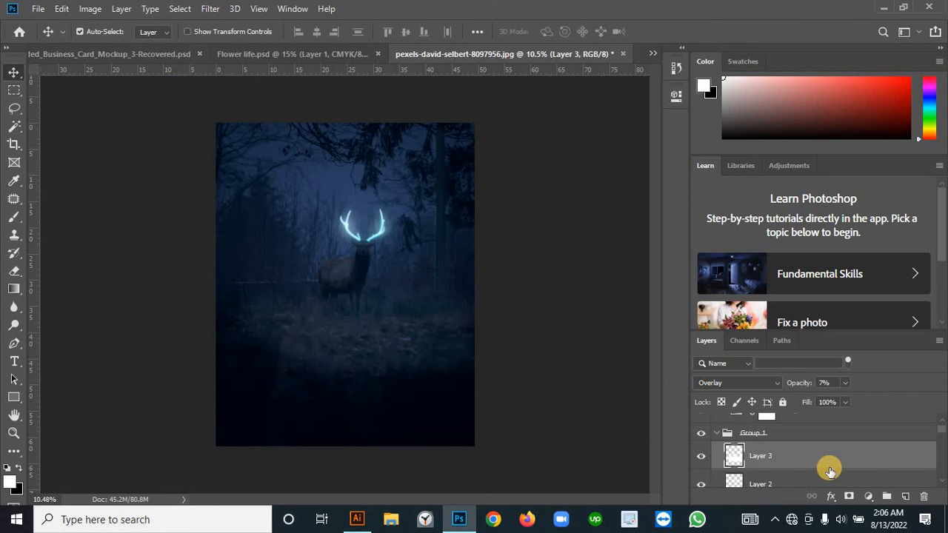
{"action": "left_click", "coordinate": [15, 271]}
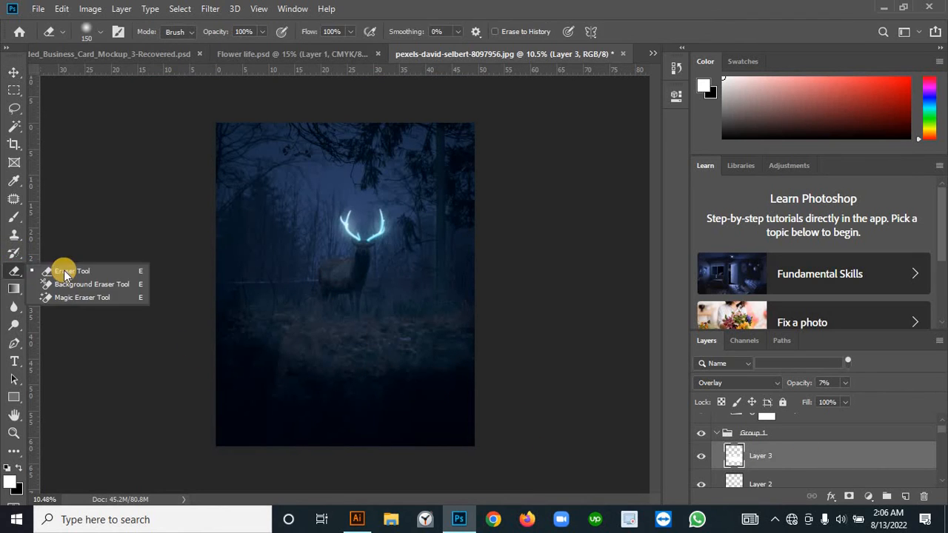
{"action": "left_click", "coordinate": [60, 120]}
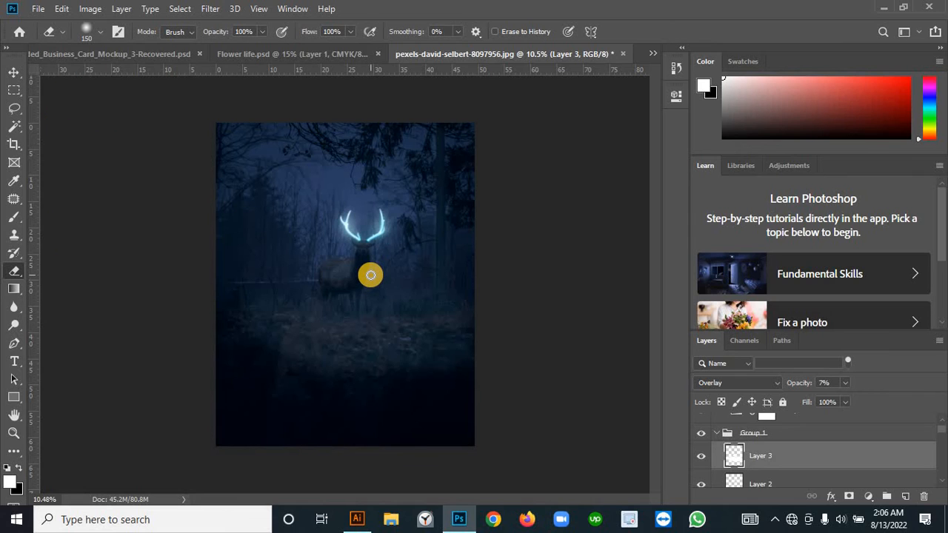
{"action": "left_click", "coordinate": [100, 36]}
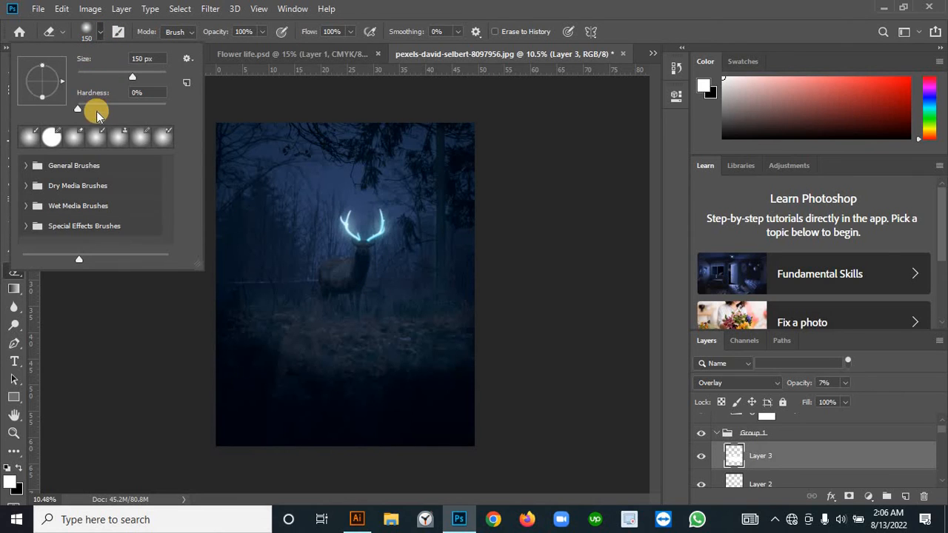
{"action": "left_click", "coordinate": [421, 227]}
{"action": "key", "text": "bracketright"}
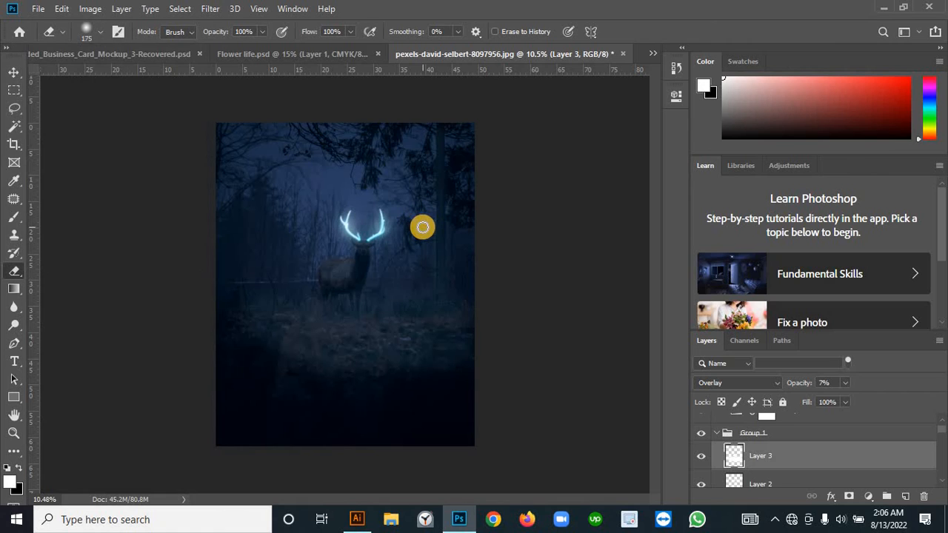
{"action": "key", "text": "bracketright"}
{"action": "key", "text": "bracketright"}
{"action": "key", "text": "bracketright"}
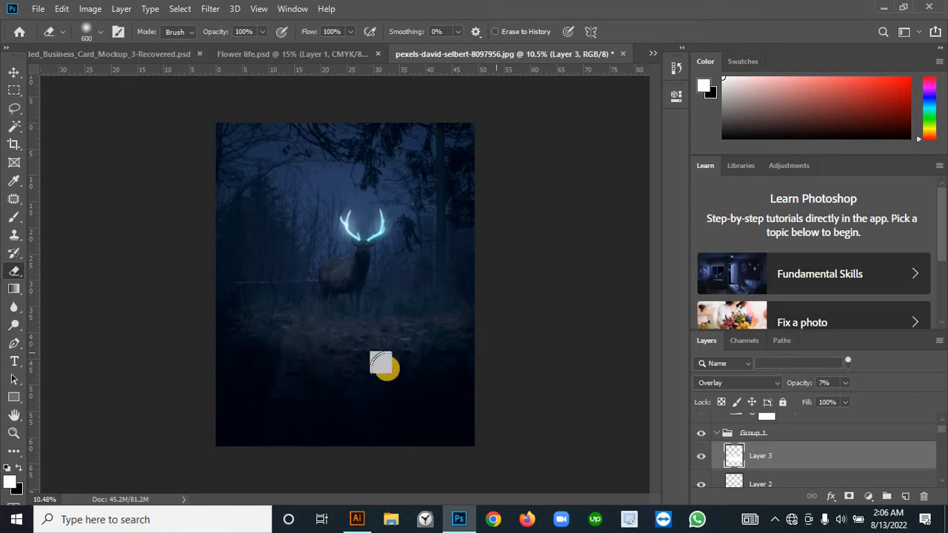
{"action": "mouse_move", "coordinate": [372, 304]}
{"action": "left_mouse_down"}
{"action": "mouse_move", "coordinate": [189, 298]}
{"action": "mouse_move", "coordinate": [245, 275]}
{"action": "mouse_move", "coordinate": [351, 291]}
{"action": "mouse_move", "coordinate": [245, 292]}
{"action": "mouse_move", "coordinate": [287, 295]}
{"action": "mouse_move", "coordinate": [271, 251]}
{"action": "left_mouse_up"}
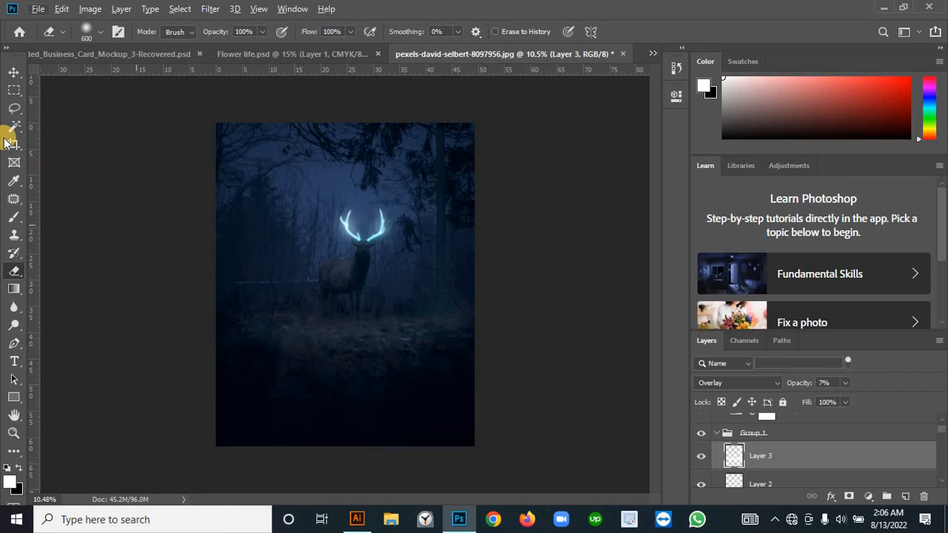
Step: Compare the image with and without the Layer 3 highlights by toggling the layer's visibility
{"action": "left_click", "coordinate": [13, 72]}
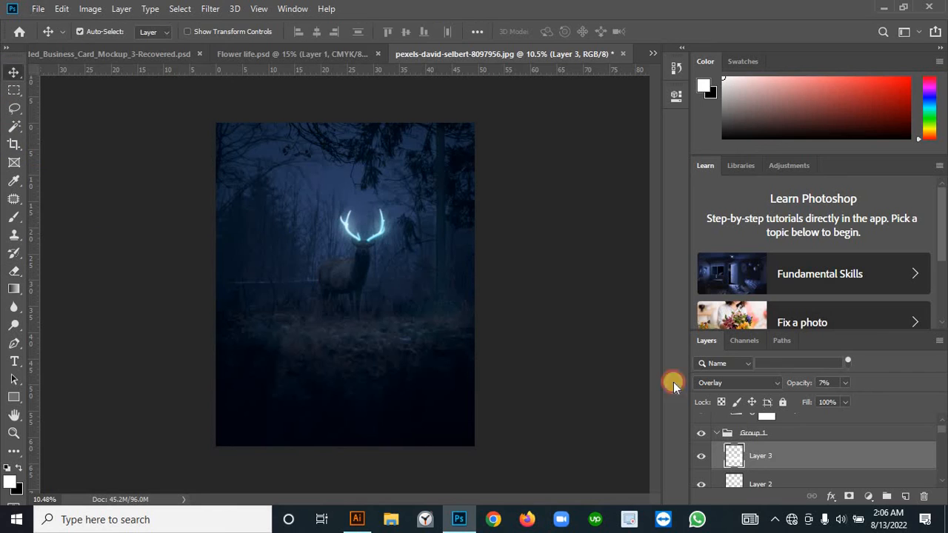
{"action": "left_click", "coordinate": [701, 456]}
{"action": "left_click", "coordinate": [702, 456]}
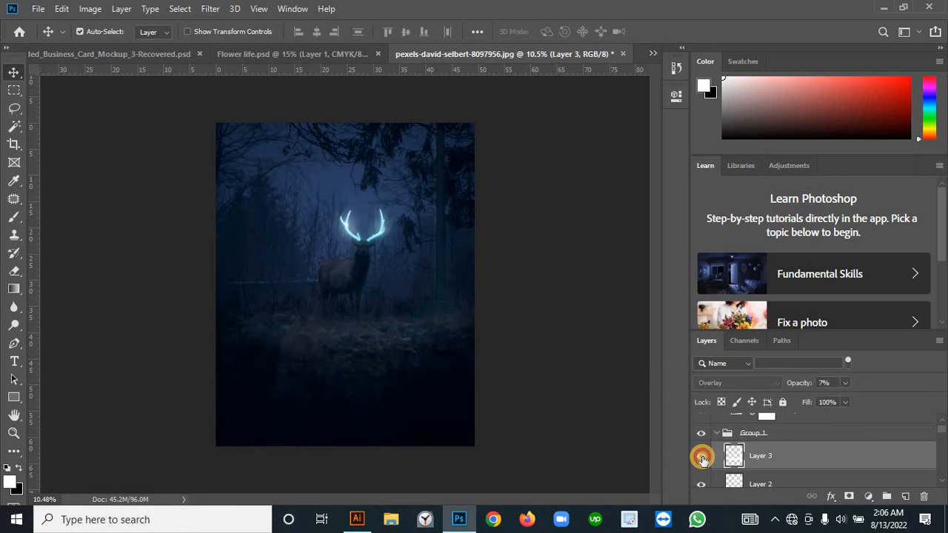
{"action": "left_click", "coordinate": [701, 457]}
{"action": "left_click", "coordinate": [702, 457]}
{"action": "left_click", "coordinate": [702, 456]}
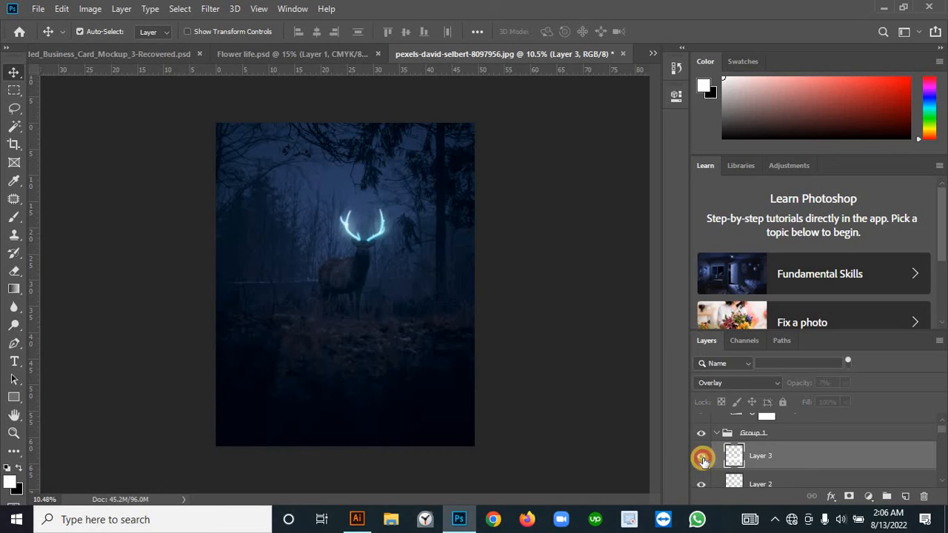
{"action": "left_click", "coordinate": [701, 457]}
{"action": "left_click", "coordinate": [701, 456]}
{"action": "left_click", "coordinate": [703, 435]}
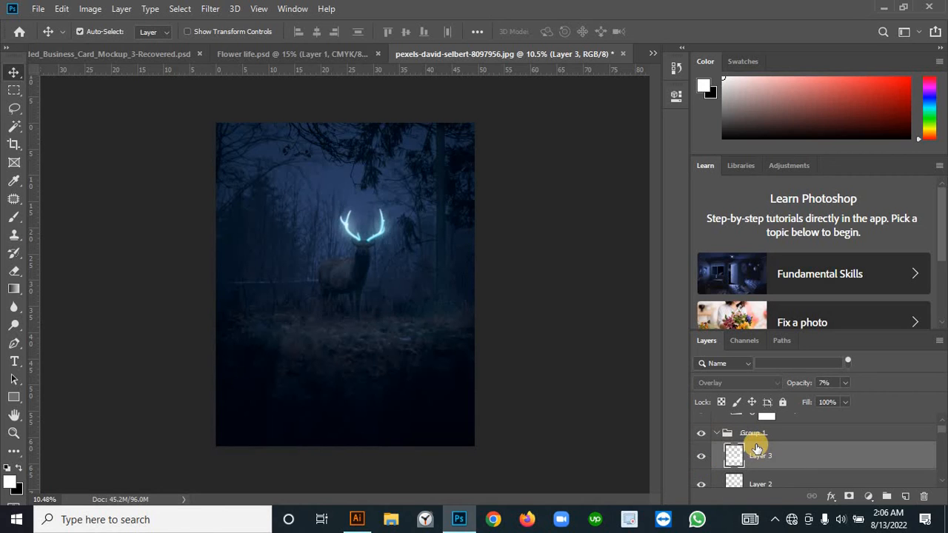
{"action": "scroll", "coordinate": [722, 442], "scroll_direction": "up", "scroll_amount": 1}
{"action": "left_click", "coordinate": [721, 453]}
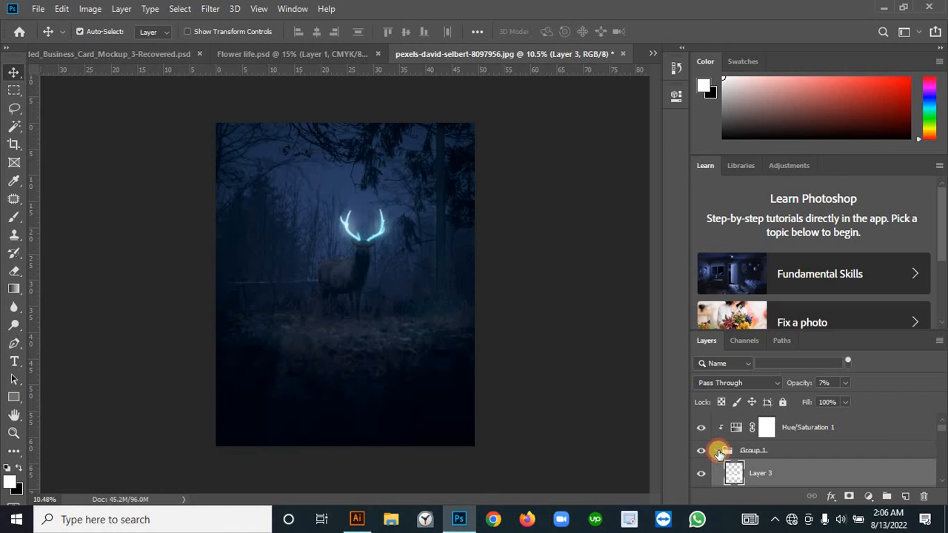
{"action": "left_click", "coordinate": [719, 449]}
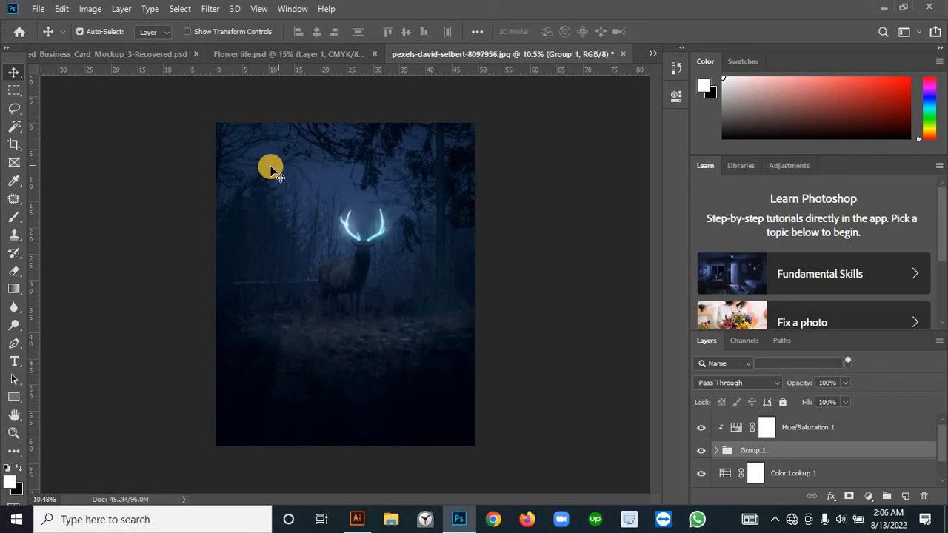
{"action": "left_click", "coordinate": [729, 459]}
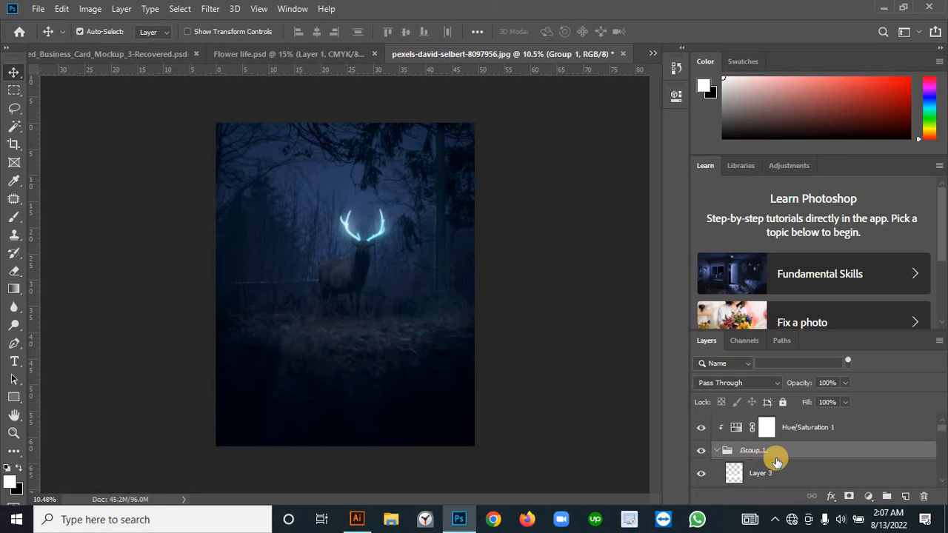
{"action": "left_click", "coordinate": [718, 452]}
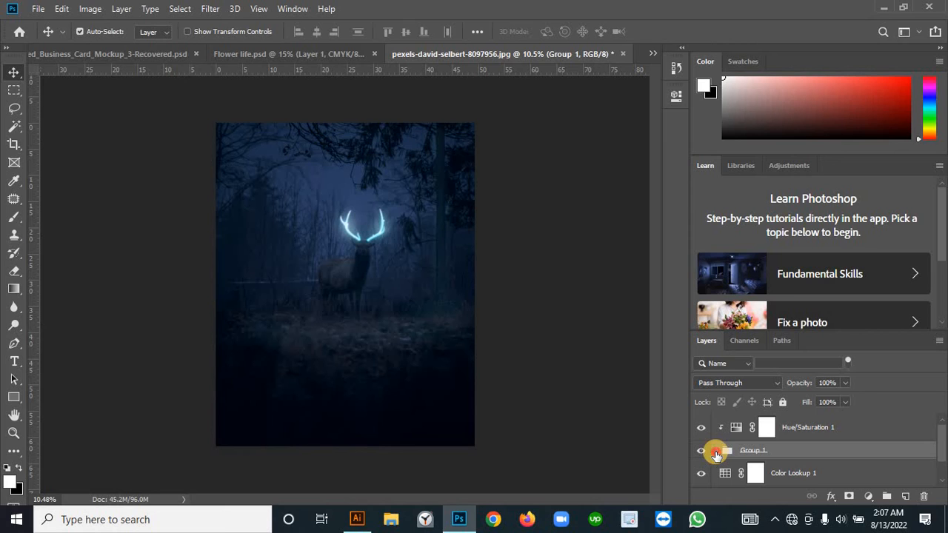
{"action": "left_click", "coordinate": [716, 452]}
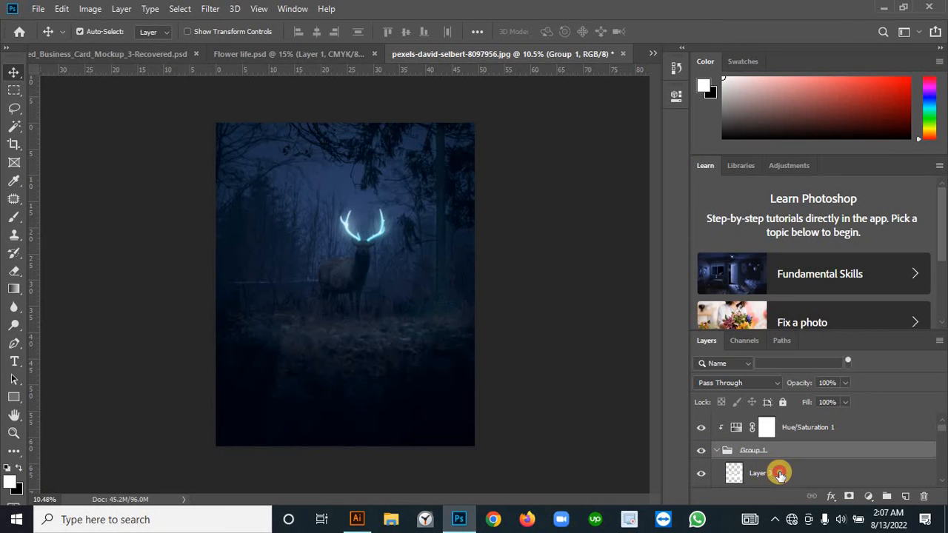
Step: Add a new layer above Layer 3 and stamp a white moon in the upper-left sky with a hard 500 px round tip
{"action": "left_click", "coordinate": [780, 474]}
{"action": "left_click", "coordinate": [902, 498]}
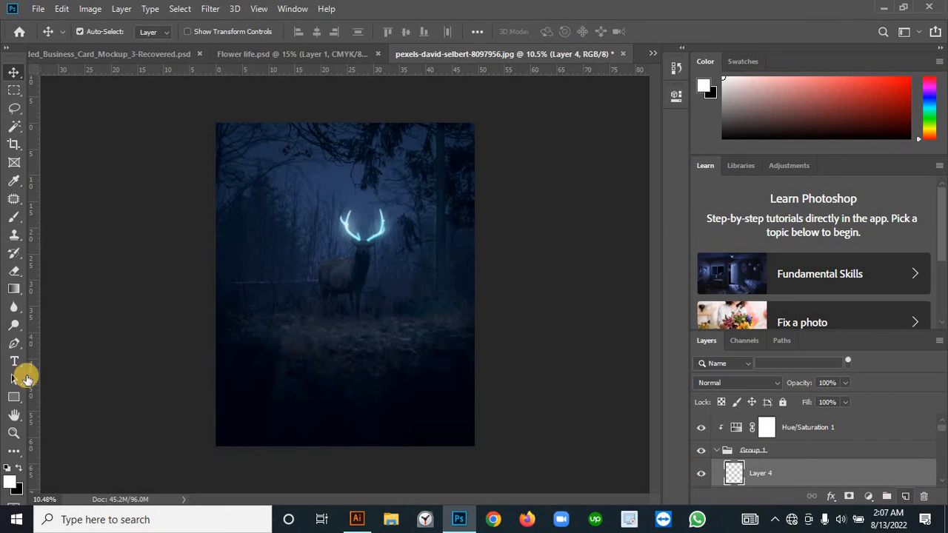
{"action": "left_click", "coordinate": [11, 217]}
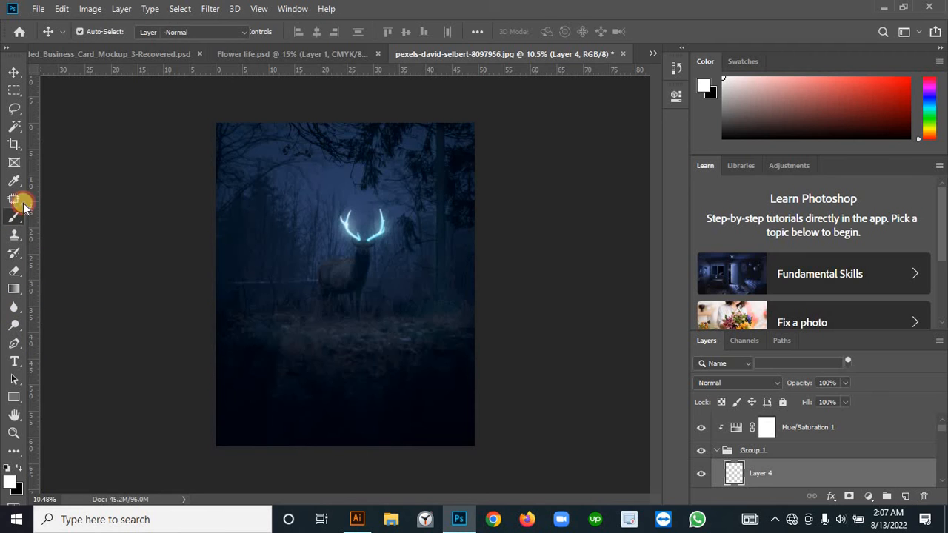
{"action": "left_click", "coordinate": [94, 32]}
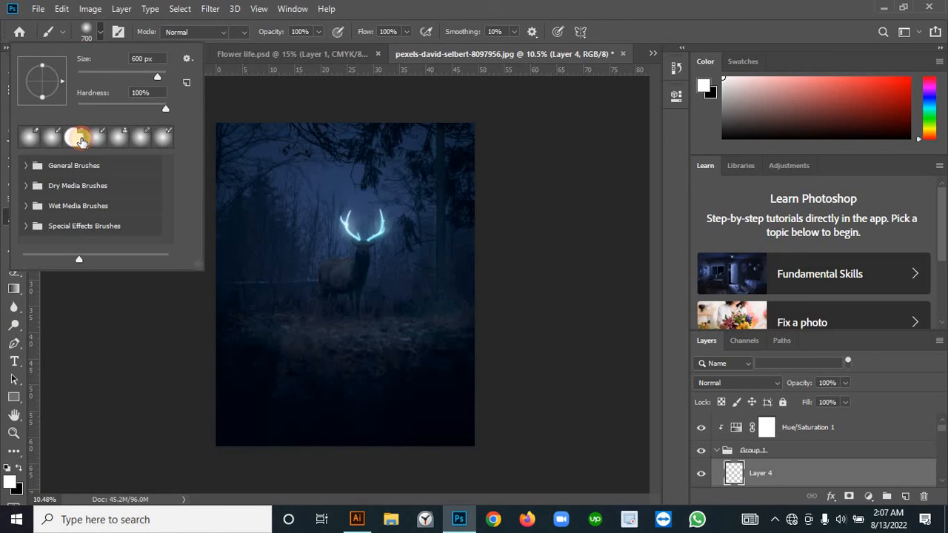
{"action": "left_click", "coordinate": [81, 141]}
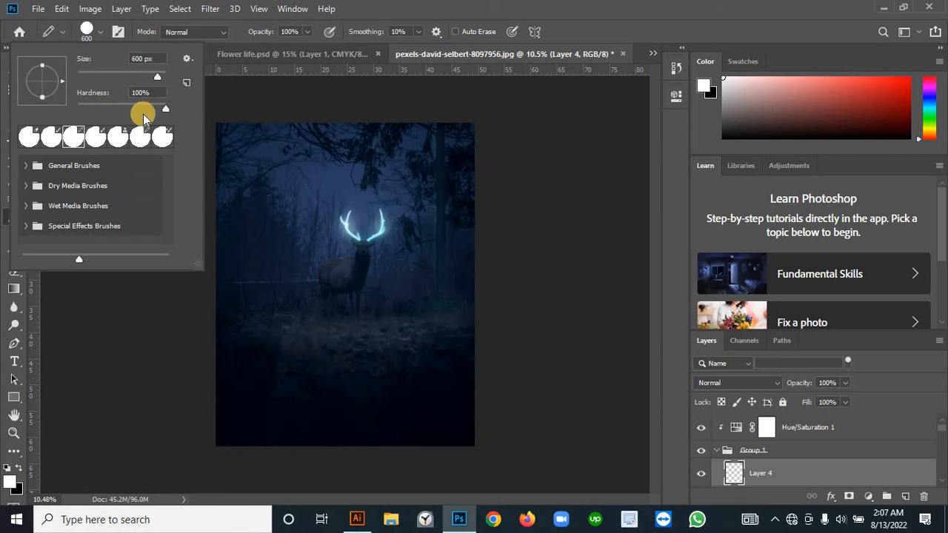
{"action": "left_click", "coordinate": [274, 164]}
{"action": "key", "text": "ctrl+z"}
{"action": "key", "text": "["}
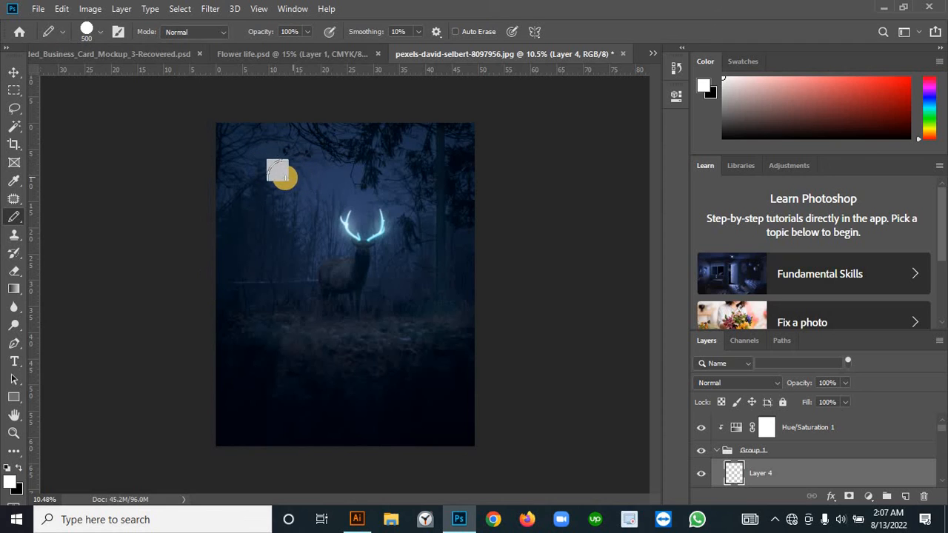
{"action": "key", "text": "["}
{"action": "left_click", "coordinate": [270, 165]}
Step: Copy the moon-shaped area of the BAckground layer to a new layer and place it above Layer 4 in Group 1
{"action": "scroll", "coordinate": [791, 476], "scroll_direction": "down", "scroll_amount": 10}
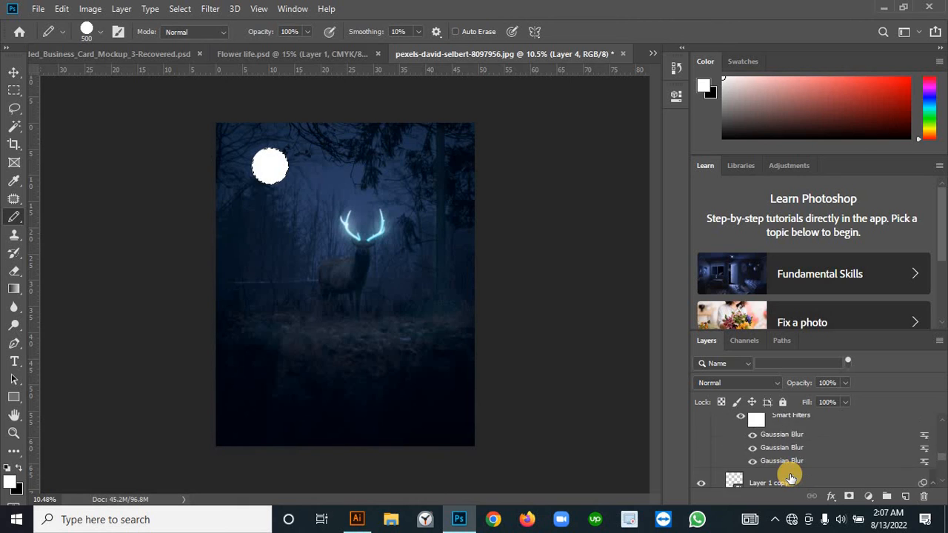
{"action": "scroll", "coordinate": [790, 475], "scroll_direction": "down", "scroll_amount": 1}
{"action": "left_click", "coordinate": [790, 474]}
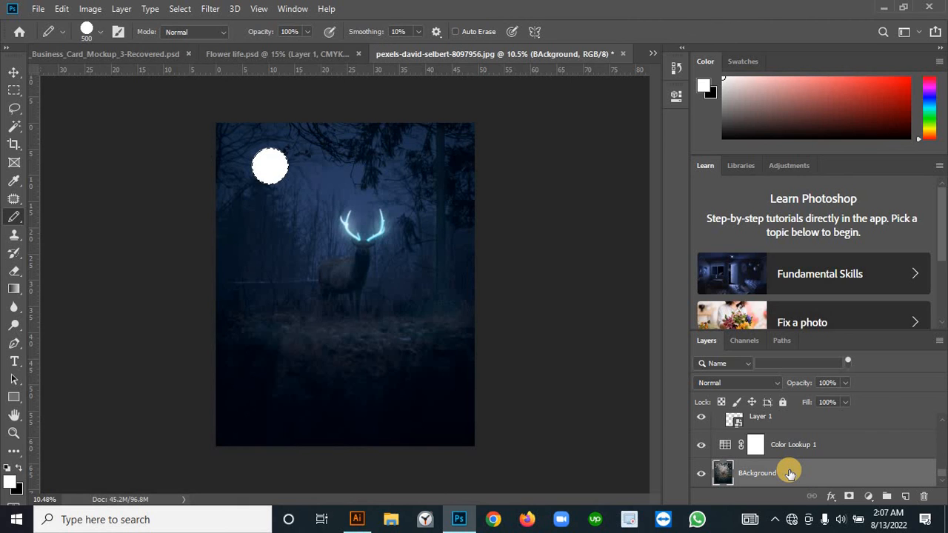
{"action": "key", "text": "ctrl+shift+alt+n"}
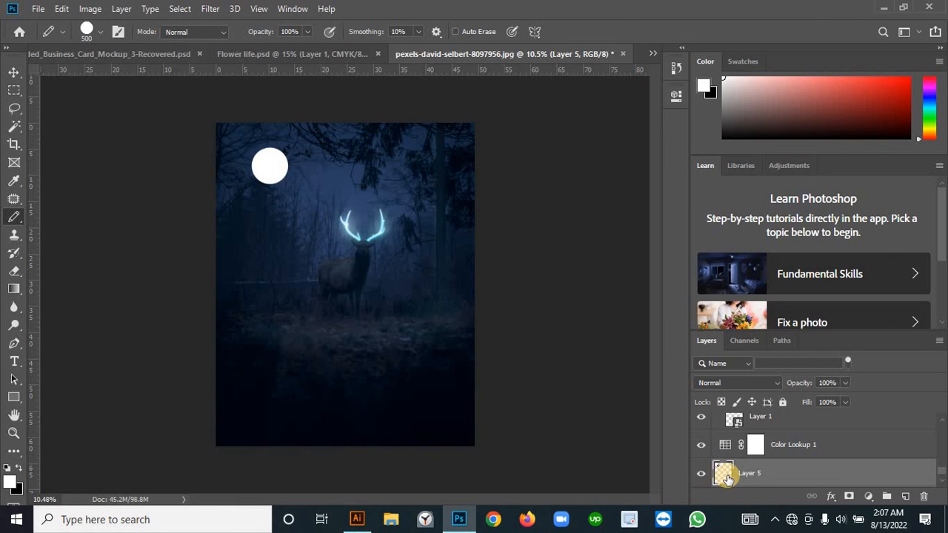
{"action": "left_click_drag", "start_coordinate": [719, 472], "coordinate": [788, 446]}
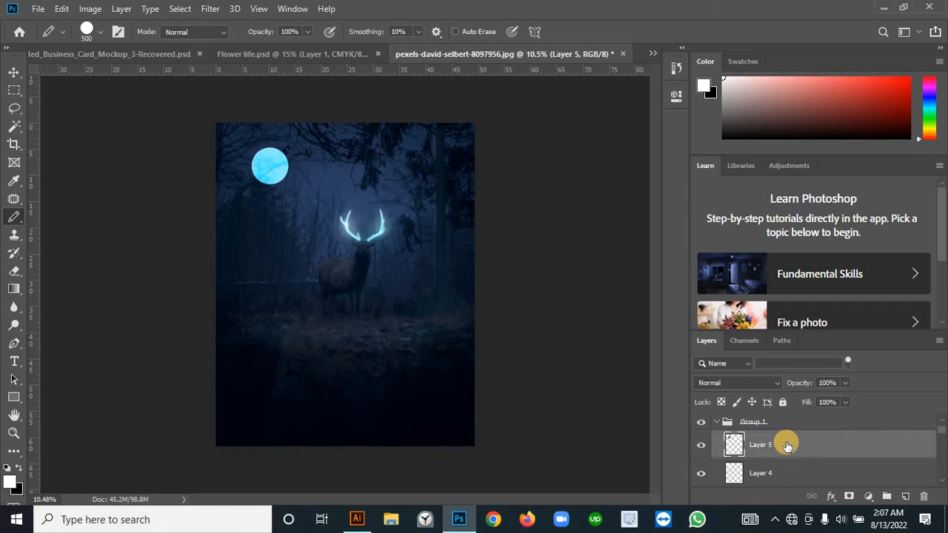
{"action": "scroll", "coordinate": [770, 446], "scroll_direction": "up", "scroll_amount": 1}
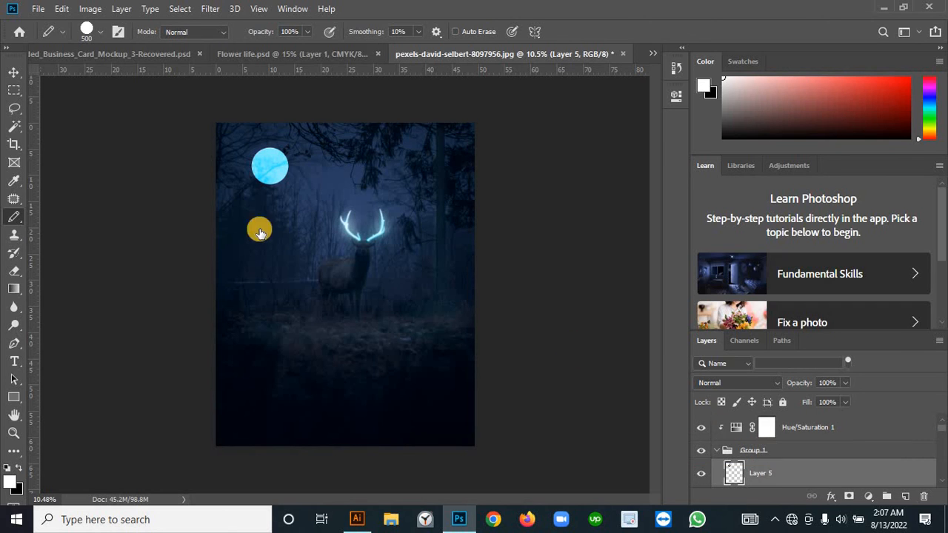
Step: Copy Layer 5 and Layer 4 together, then delete both from Group 1
{"action": "scroll", "coordinate": [773, 478], "scroll_direction": "down", "scroll_amount": 1}
{"action": "left_click", "coordinate": [770, 474], "text": "shift"}
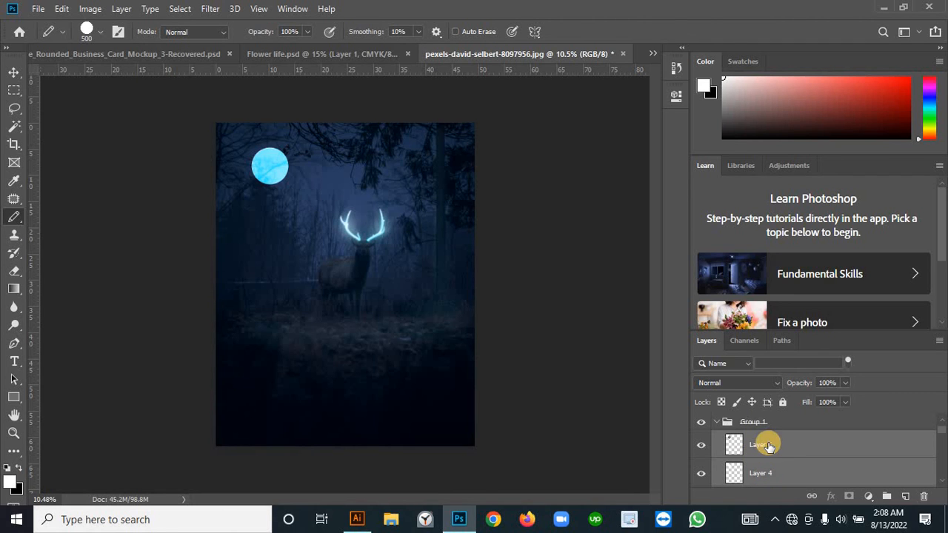
{"action": "right_click", "coordinate": [768, 444]}
{"action": "left_click", "coordinate": [798, 443]}
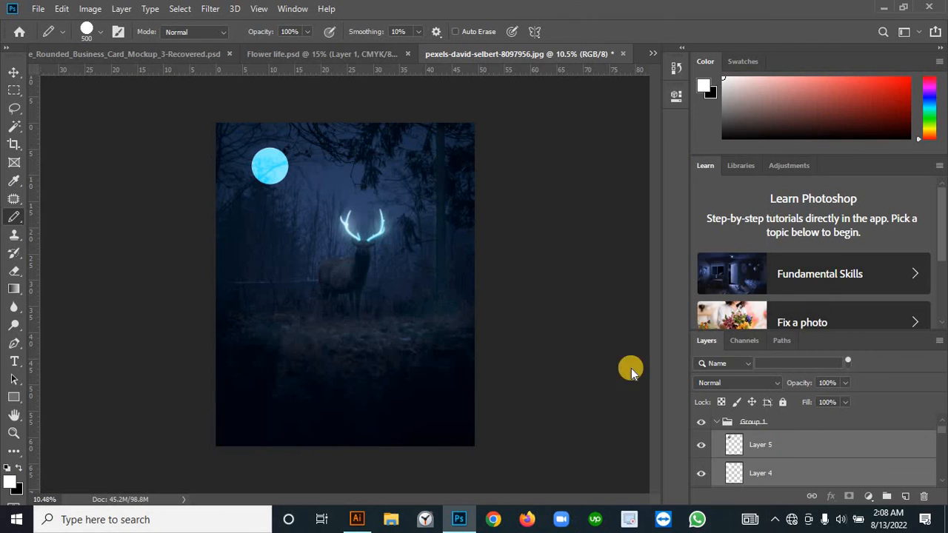
{"action": "left_click", "coordinate": [61, 8]}
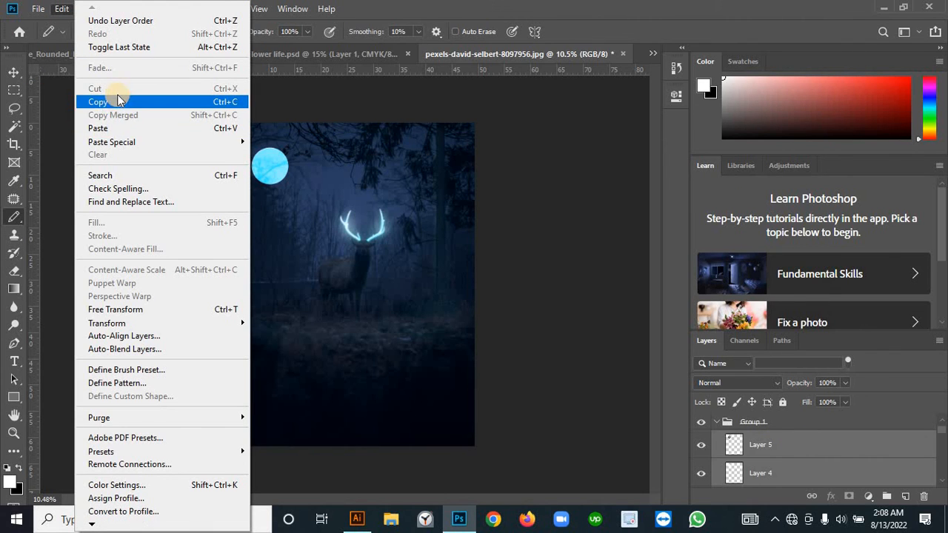
{"action": "left_click", "coordinate": [127, 106]}
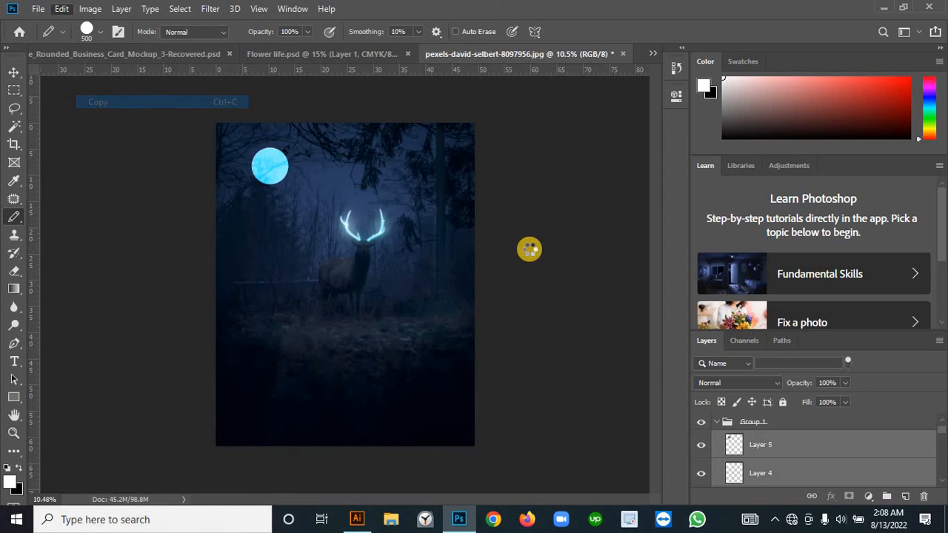
{"action": "key", "text": "Delete"}
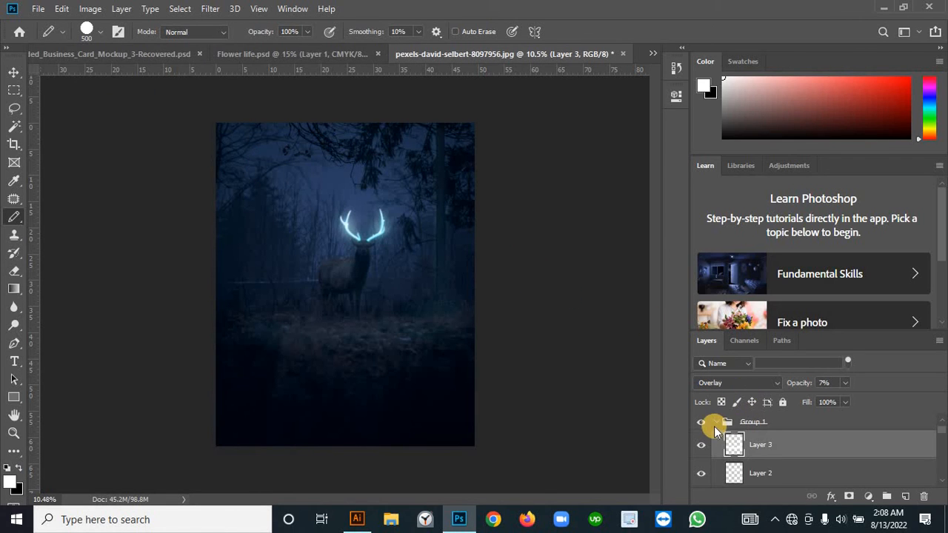
Step: Collapse Group 1 and paste the two copied moon layers directly above it, outside the group
{"action": "left_click", "coordinate": [715, 422]}
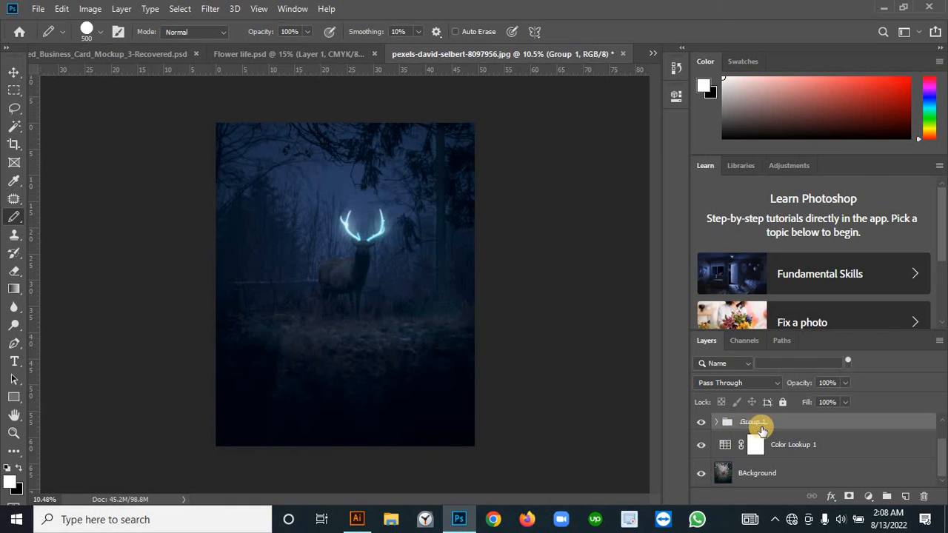
{"action": "key", "text": "ctrl+v"}
{"action": "left_click", "coordinate": [805, 427]}
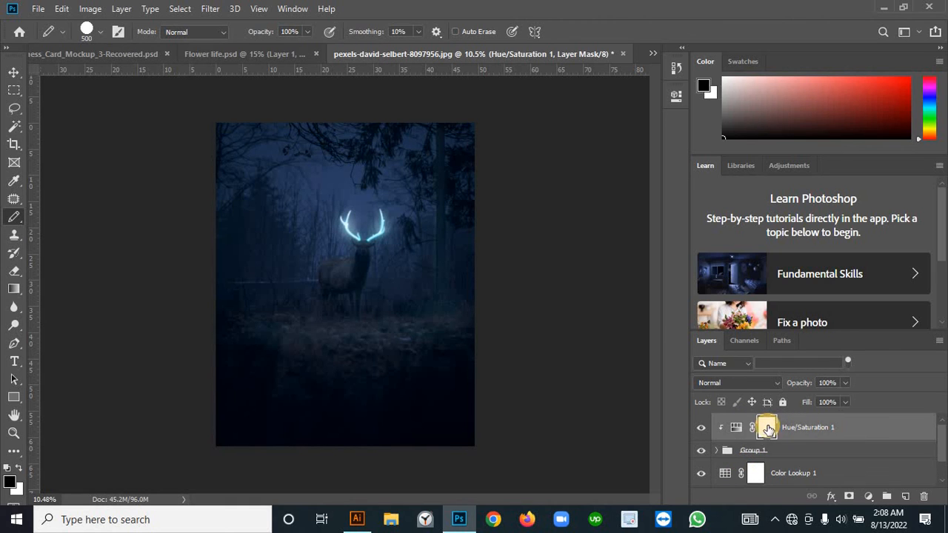
{"action": "left_click", "coordinate": [785, 451]}
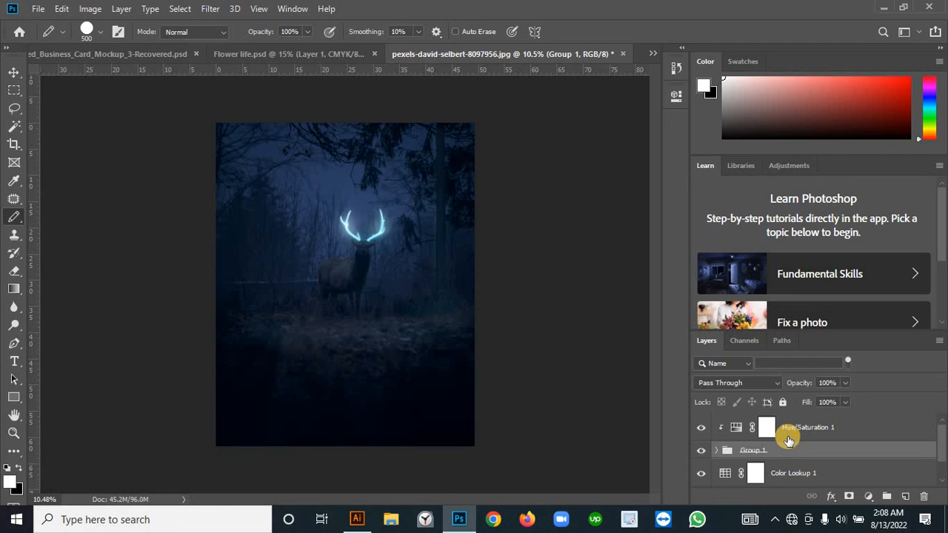
{"action": "left_click_drag", "start_coordinate": [789, 441], "coordinate": [785, 449]}
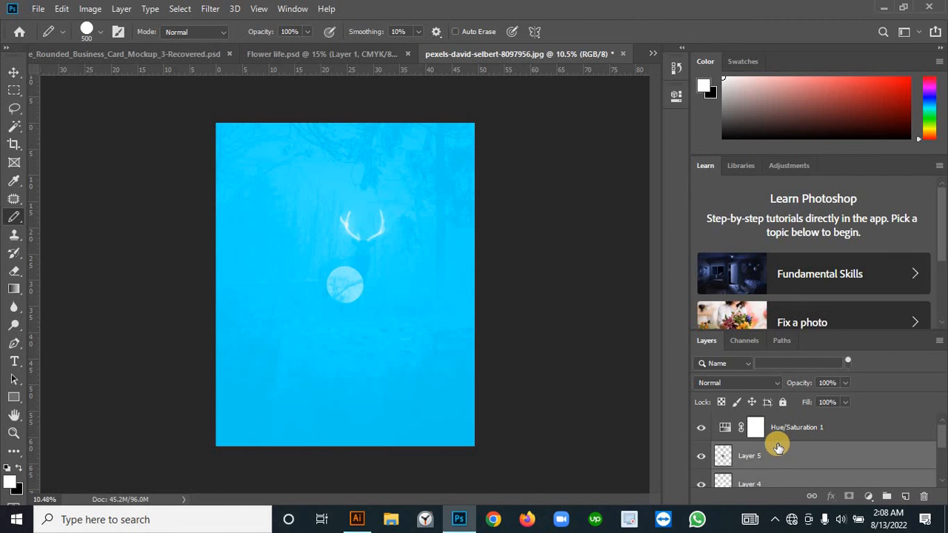
Step: Undo the last paste and paste the two copied moon layers above the clipped Hue/Saturation 1 layer instead
{"action": "key", "text": "ctrl+z"}
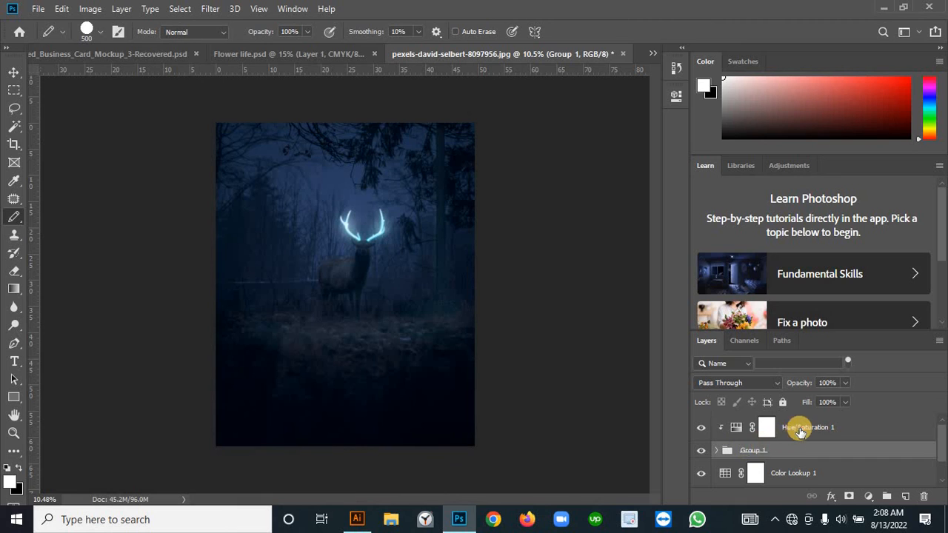
{"action": "left_click", "coordinate": [792, 429]}
{"action": "key", "text": "ctrl+v"}
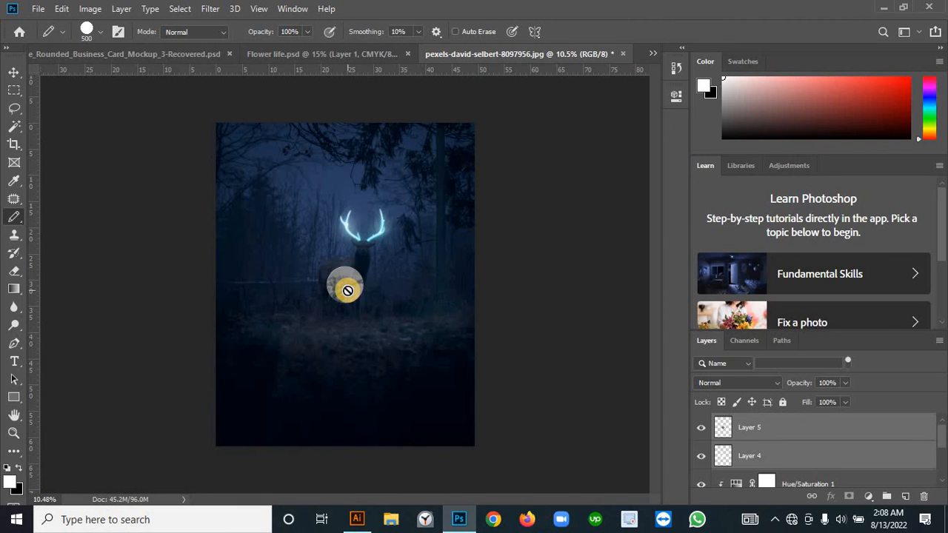
Step: Move the two pasted moon layers together from the deer's body to the upper-left sky of the photo
{"action": "key", "text": "ctrl+t"}
{"action": "left_click_drag", "start_coordinate": [349, 288], "coordinate": [267, 172]}
{"action": "key", "text": "b"}
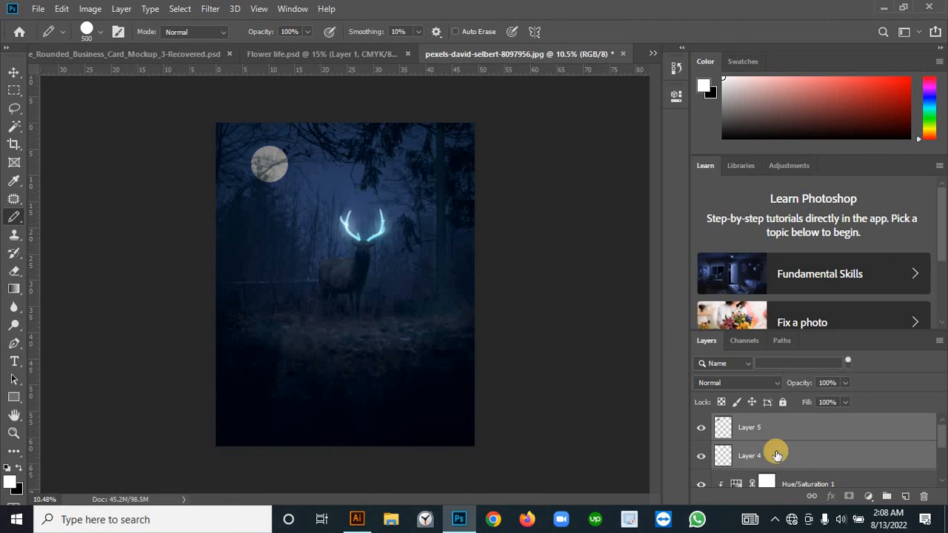
Step: Select Layer 4 and Layer 5 together and clip Layer 4 to the layers beneath it with a clipping mask
{"action": "left_click", "coordinate": [774, 476]}
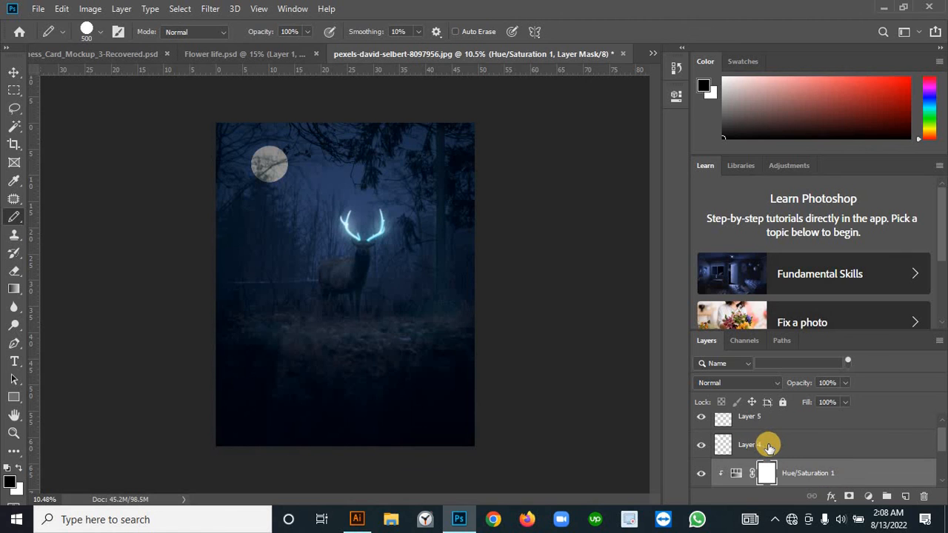
{"action": "left_click", "coordinate": [769, 446]}
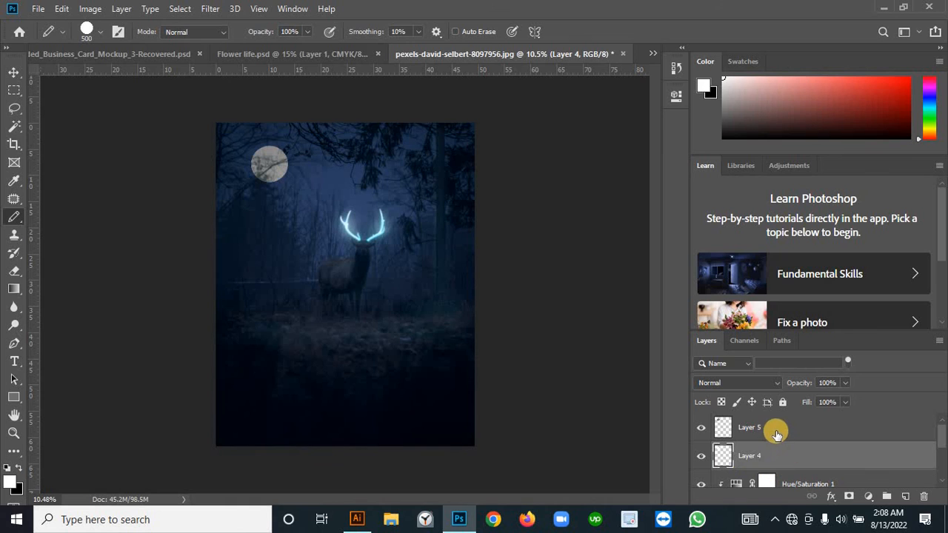
{"action": "left_click", "coordinate": [777, 435], "text": "shift"}
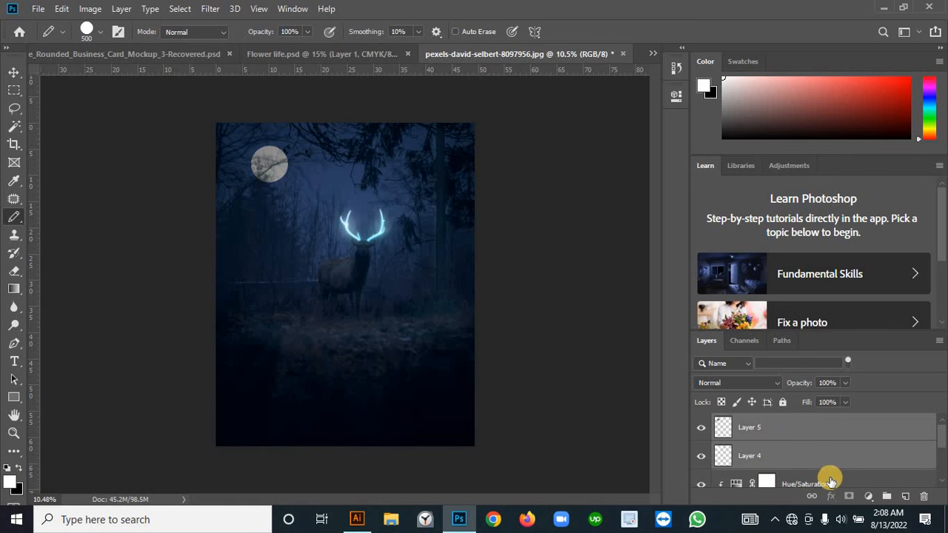
{"action": "left_click_drag", "start_coordinate": [828, 465], "coordinate": [818, 466]}
{"action": "left_click", "coordinate": [820, 465], "text": "alt"}
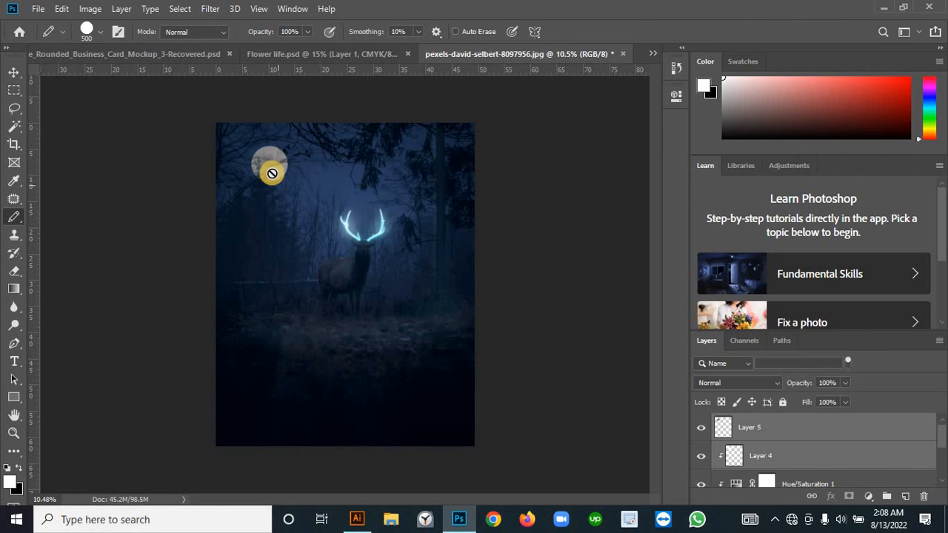
Step: Activate the Move tool and examine the moon's edge and branch texture up close against the sky
{"action": "left_click", "coordinate": [14, 73]}
{"action": "scroll", "coordinate": [298, 157], "scroll_direction": "down", "scroll_amount": 1}
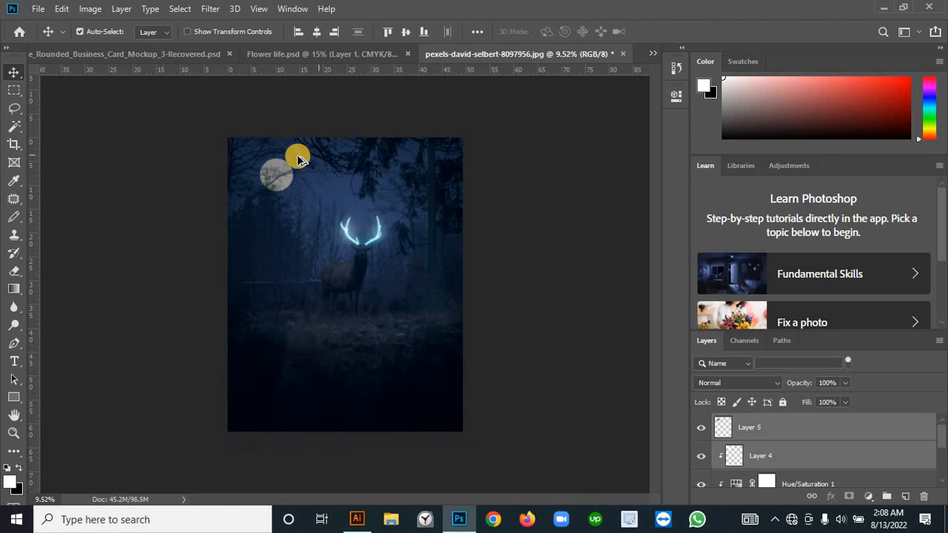
{"action": "scroll", "coordinate": [266, 148], "scroll_direction": "up", "scroll_amount": 2}
{"action": "scroll", "coordinate": [261, 148], "scroll_direction": "up", "scroll_amount": 5}
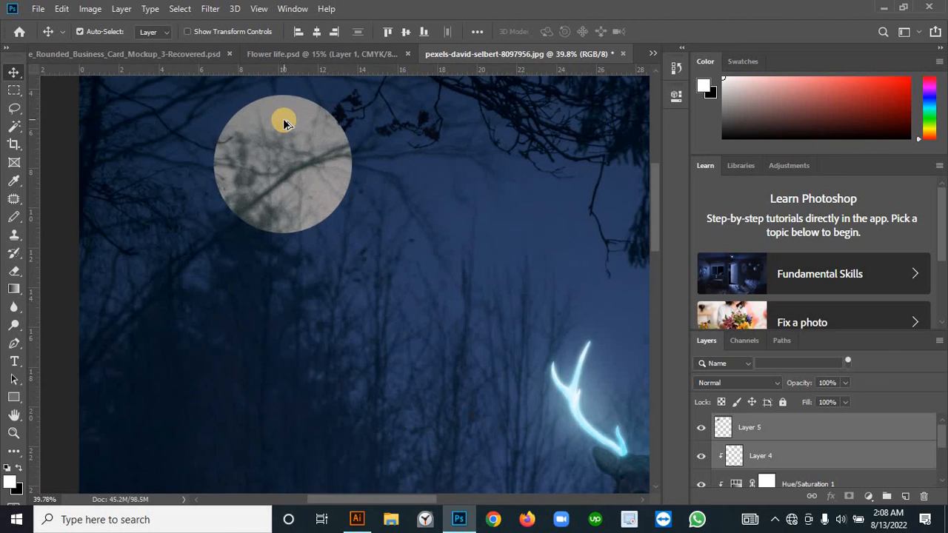
{"action": "scroll", "coordinate": [325, 206], "scroll_direction": "down", "scroll_amount": 6}
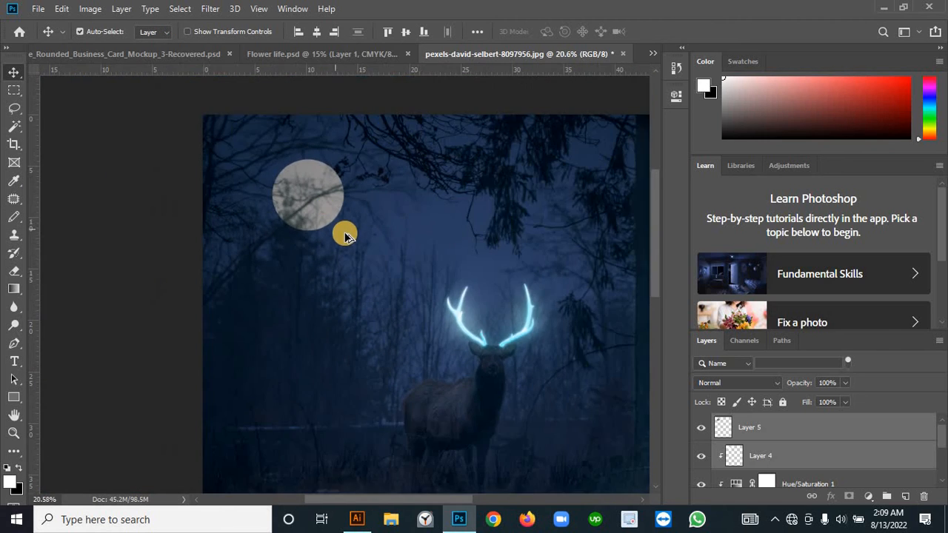